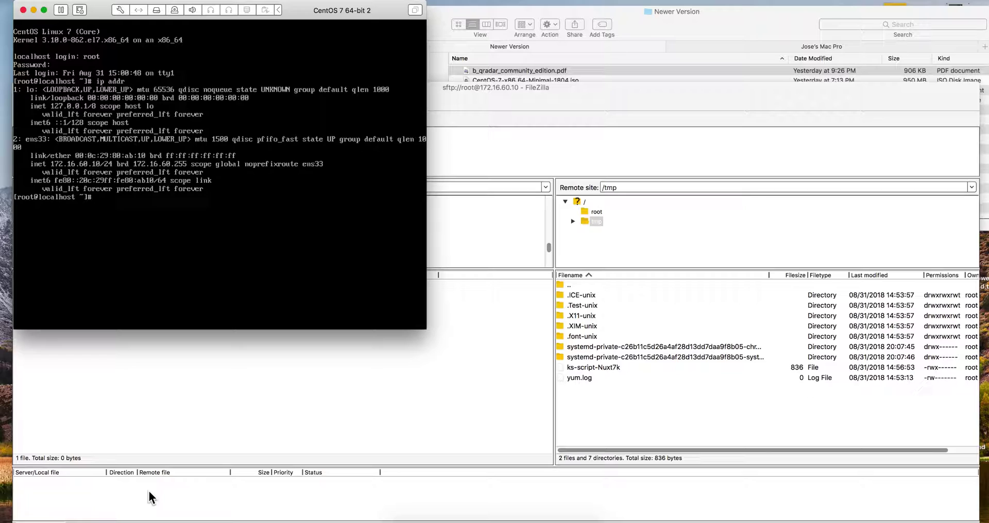
Select QRadarCE7_3_1.GA.iso in Finder's Newer Version folder.
left_click(120, 322)
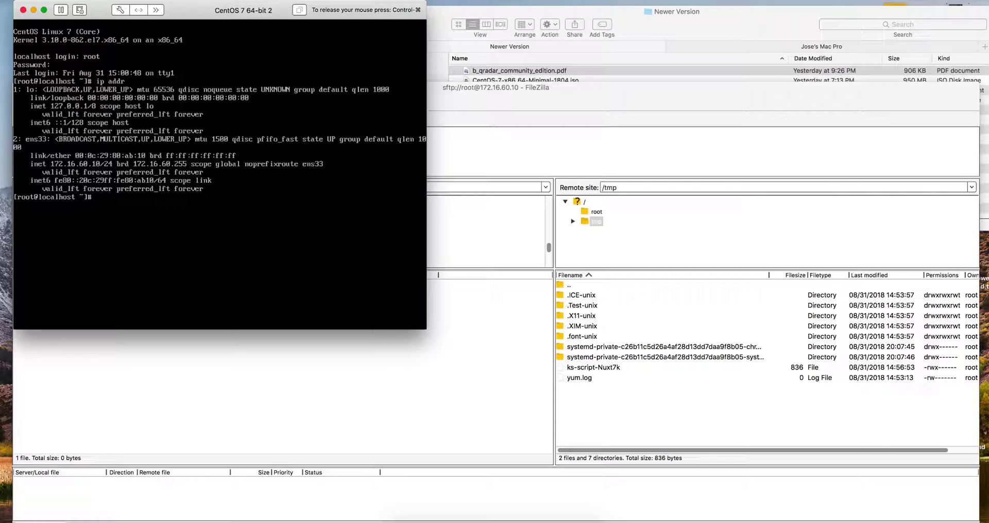
key("ctrl+super")
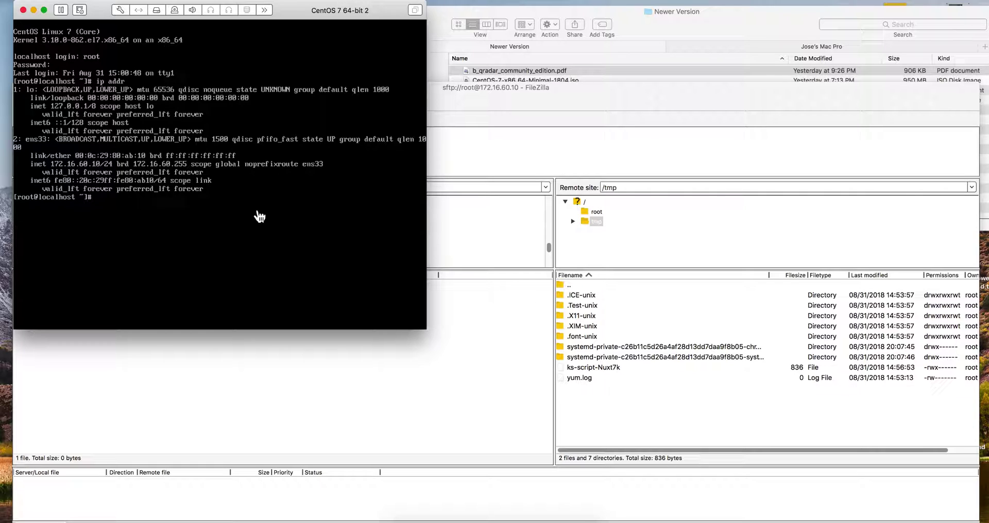
left_click(677, 24)
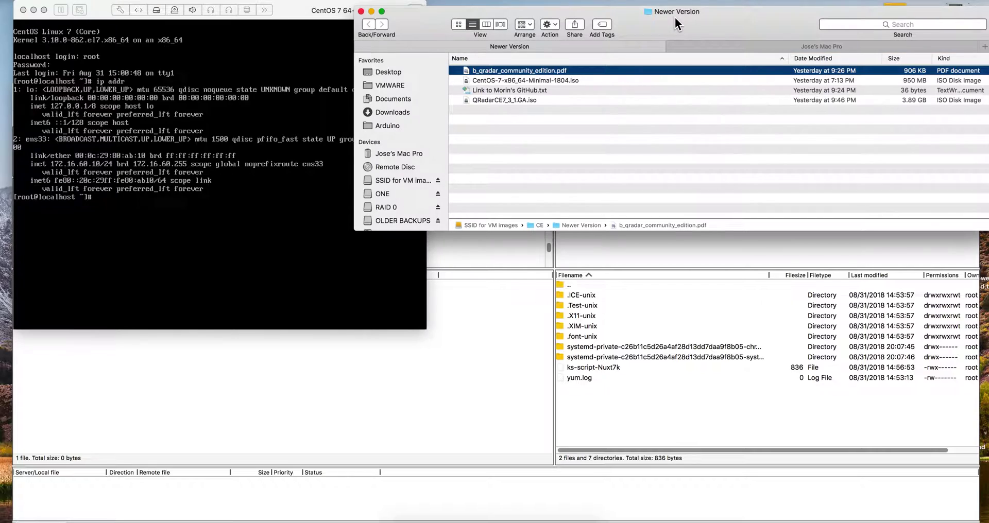
left_click(536, 100)
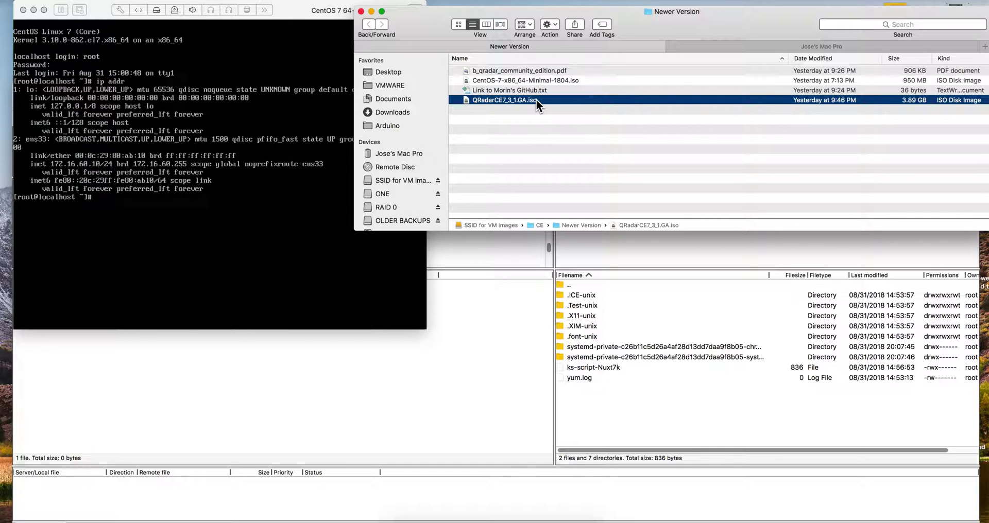
Drag QRadarCE7_3_1.GA.iso into FileZilla's remote /tmp on 172.16.60.10 and watch the upload finish.
left_click(493, 331)
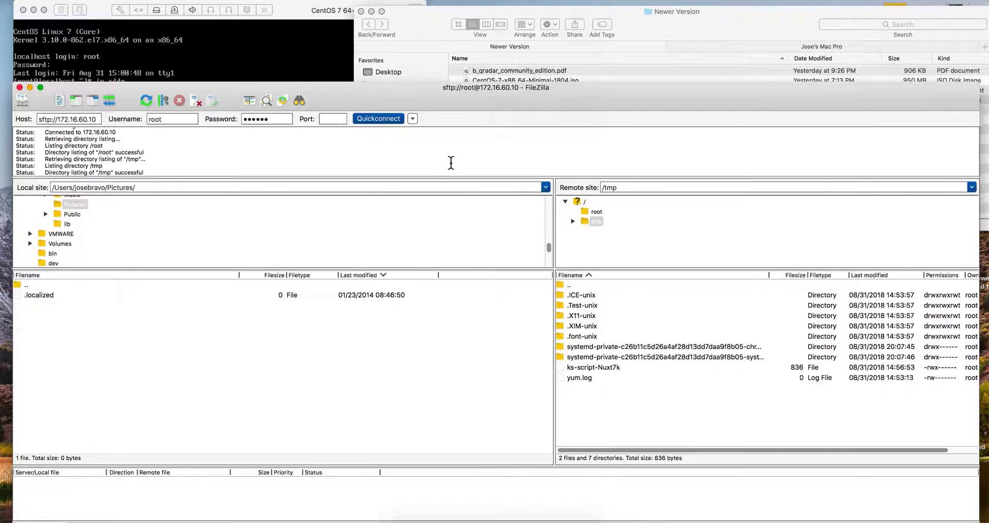
left_click_drag(486, 101, 499, 140)
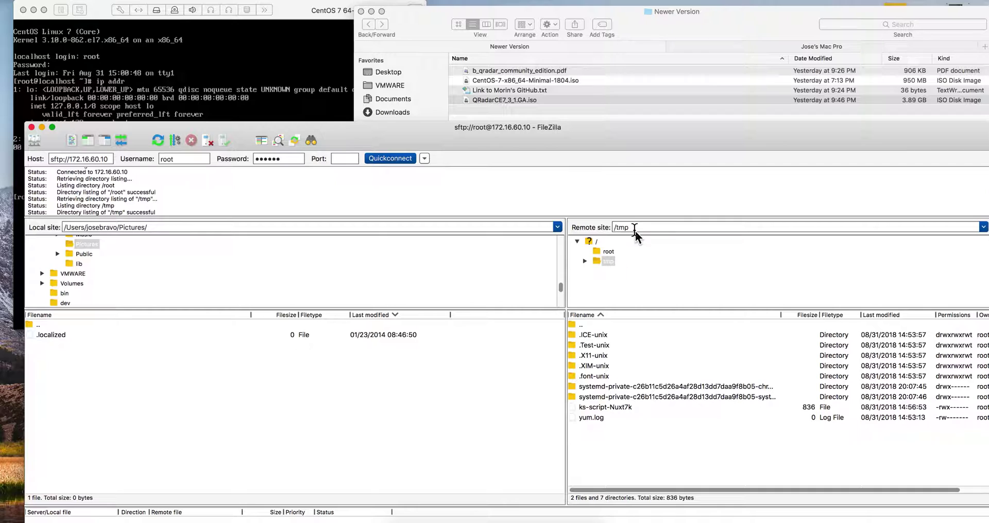
left_click(513, 101)
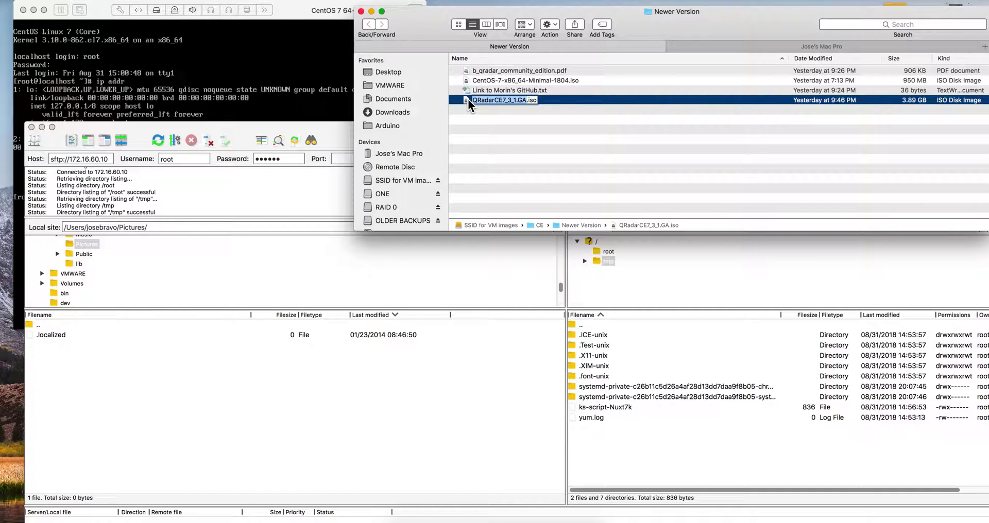
key("Return")
left_click_drag(465, 99, 597, 262)
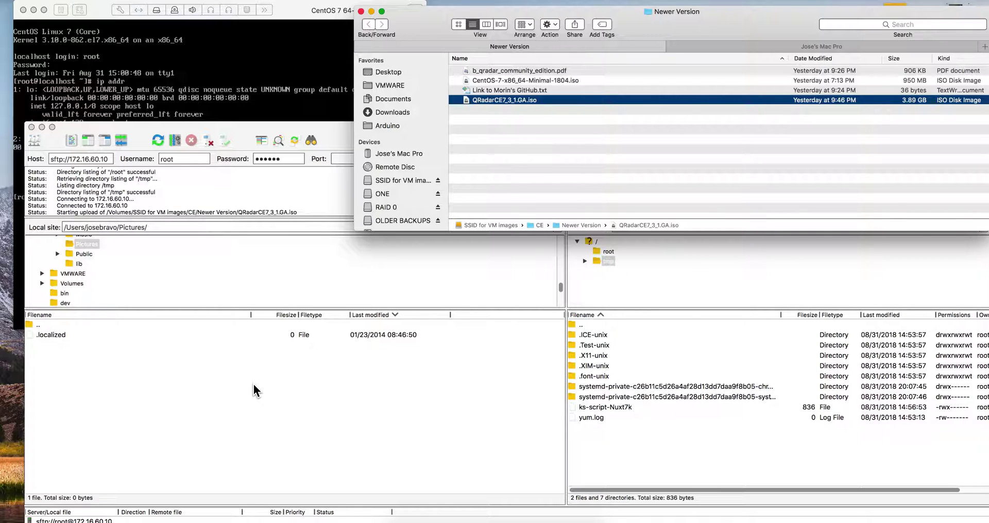
left_click_drag(339, 131, 345, 71)
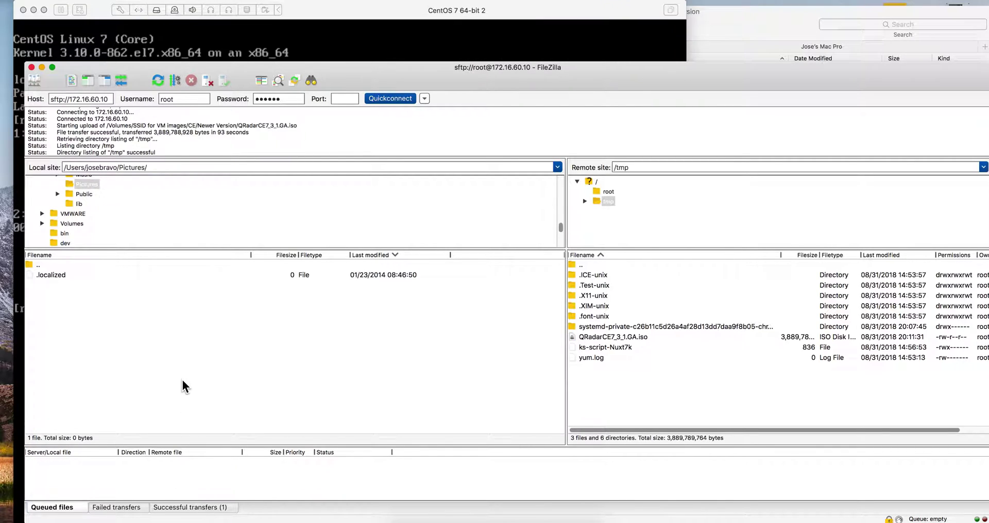
Close the Newer Version Finder window and return input to the CentOS console.
left_click(32, 67)
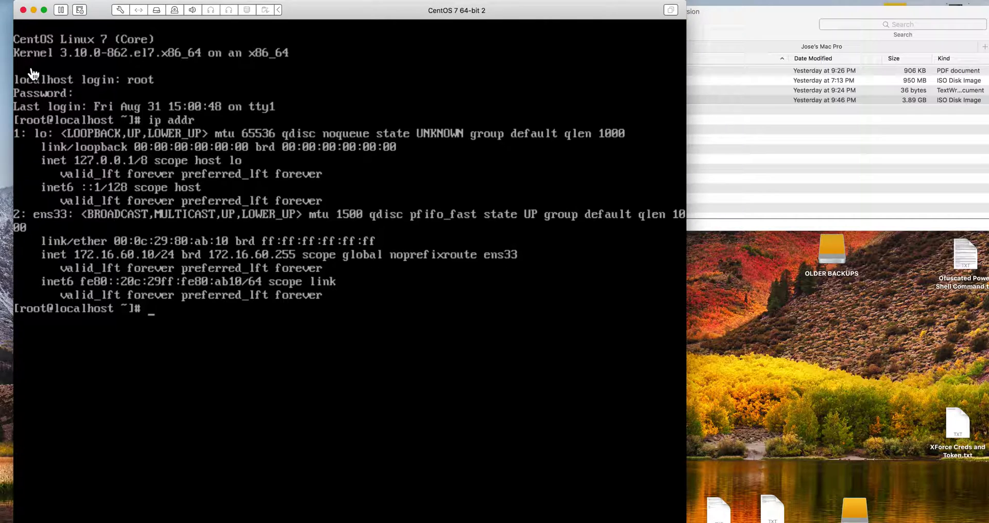
left_click(722, 16)
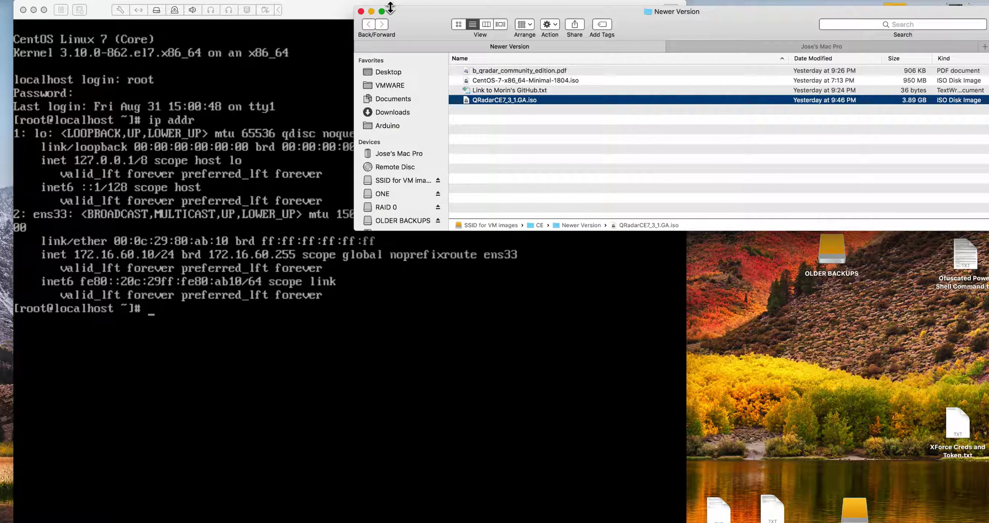
left_click(360, 11)
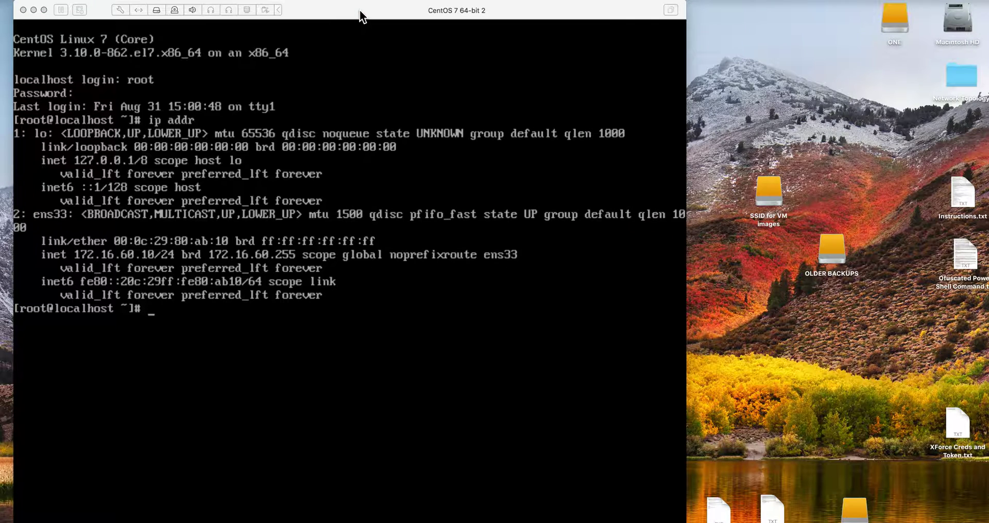
left_click(269, 261)
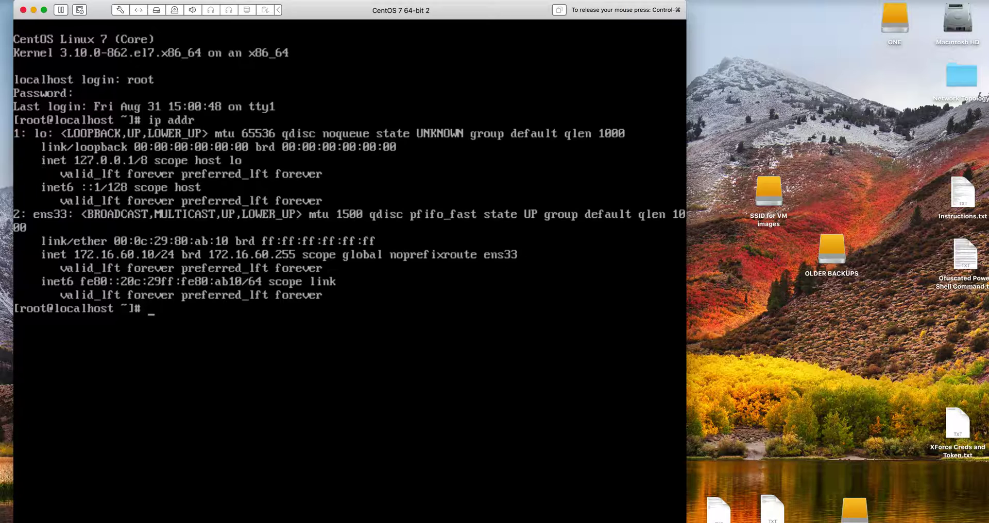
key("ctrl+super")
left_click(867, 410)
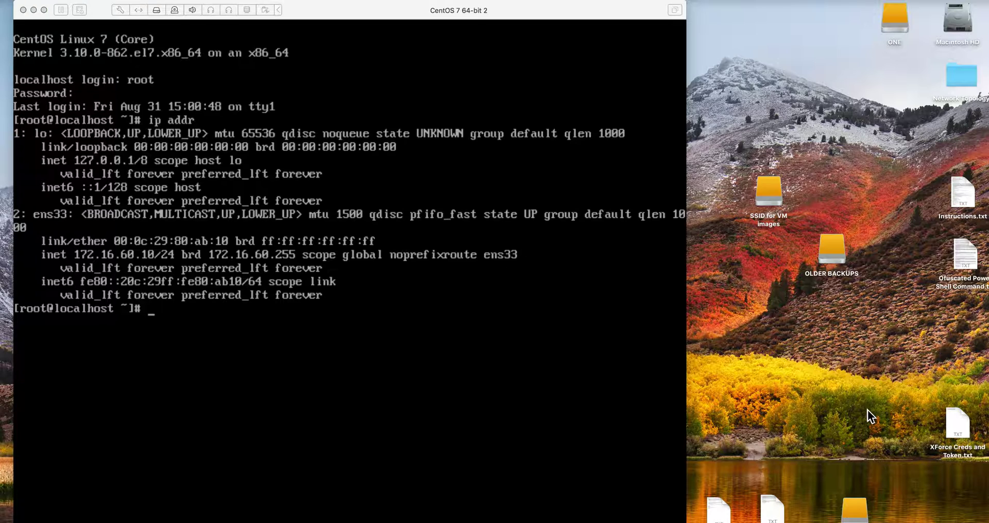
left_click(463, 386)
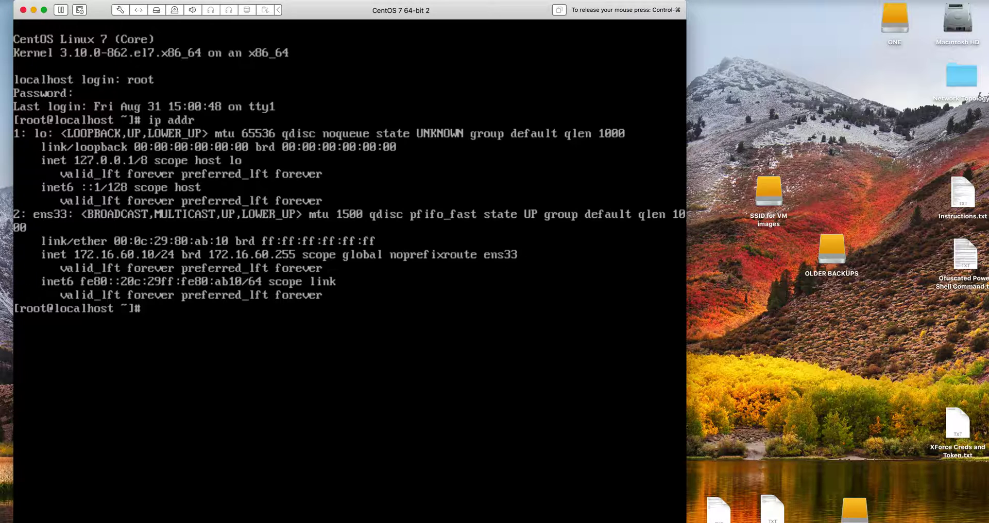
In /tmp, list files, mount Q*.iso at /media, and type /media/setup.
type("cd")
type(" /tmp")
key("Return")
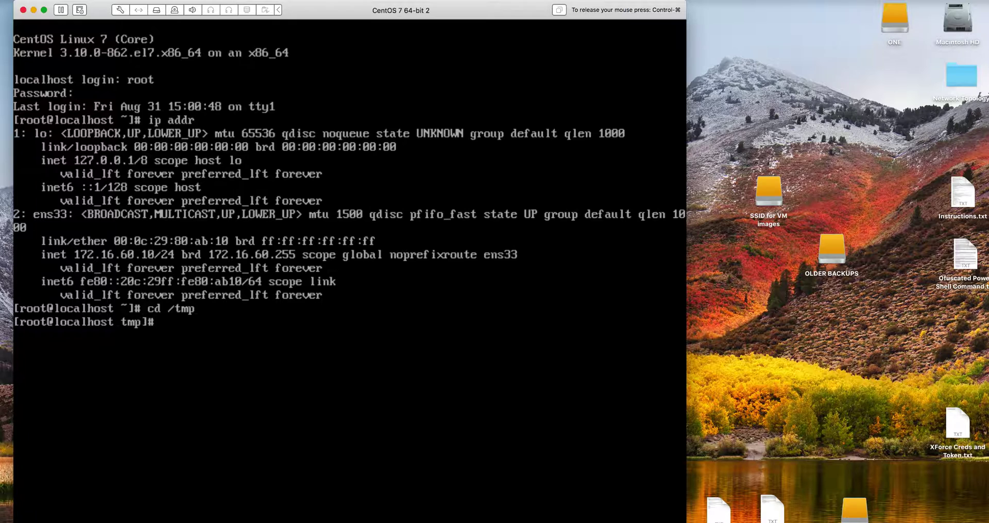
type("ls")
key("Return")
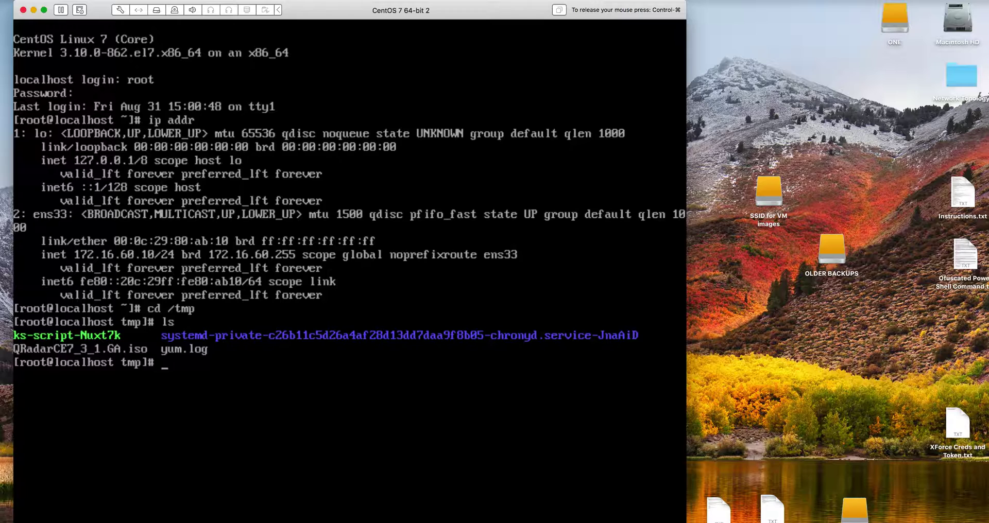
type("mo")
type("unt")
type(" Q*.")
type("iso ")
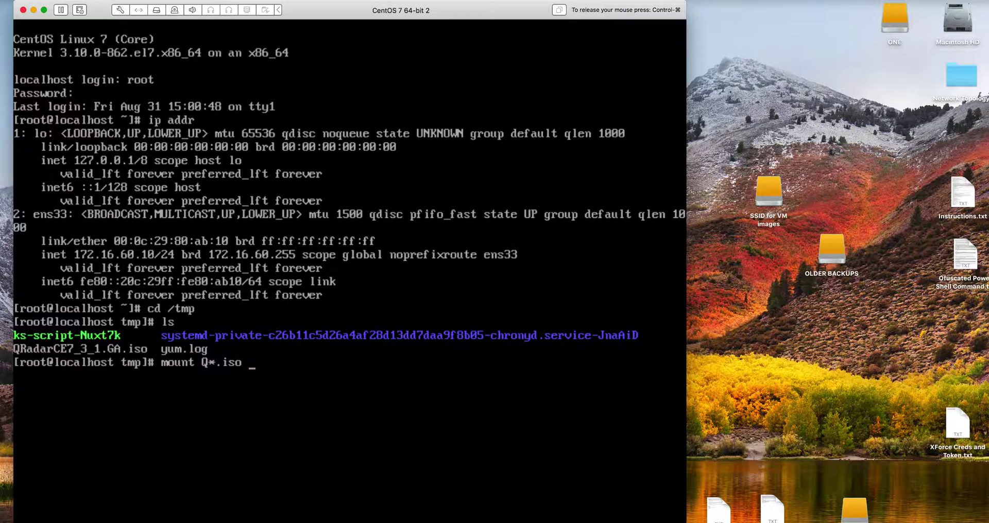
type("/medi")
type("a")
key("Return")
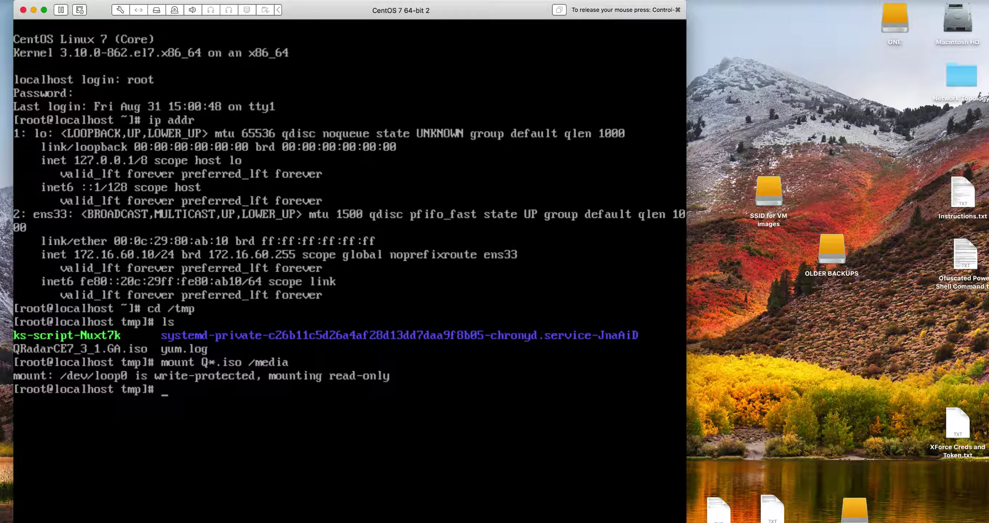
type("/")
type("media")
type("/s")
type("etup")
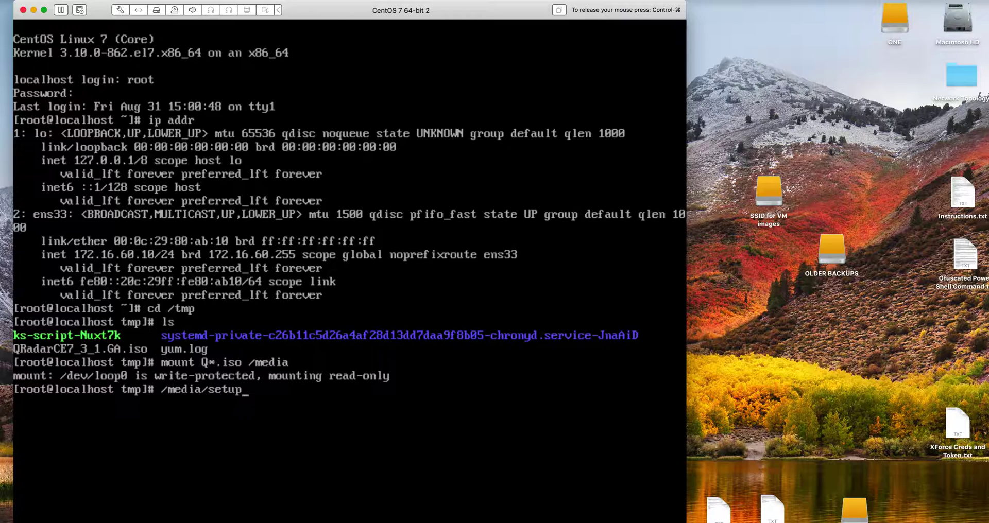
Run /media/setup, page through the IBM license, and accept it with yes.
key("Return")
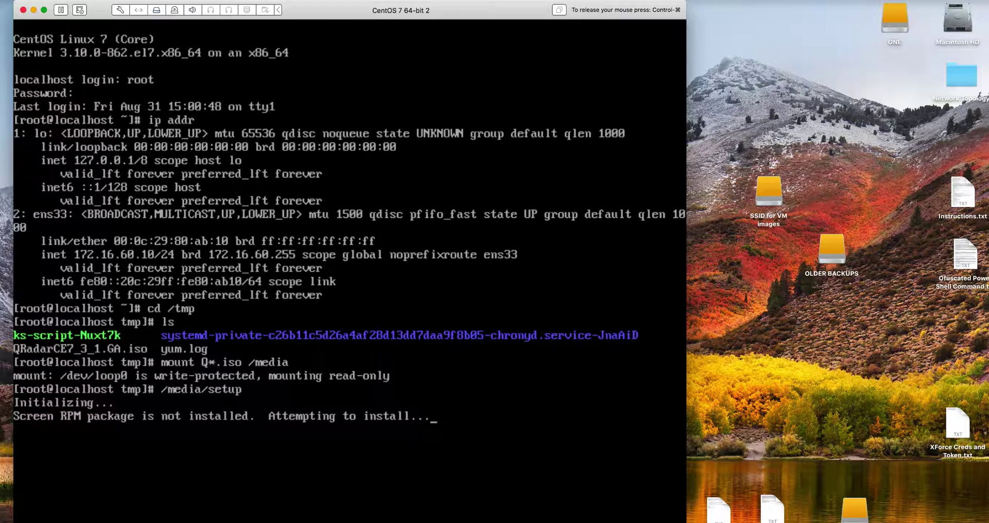
key("ctrl+super")
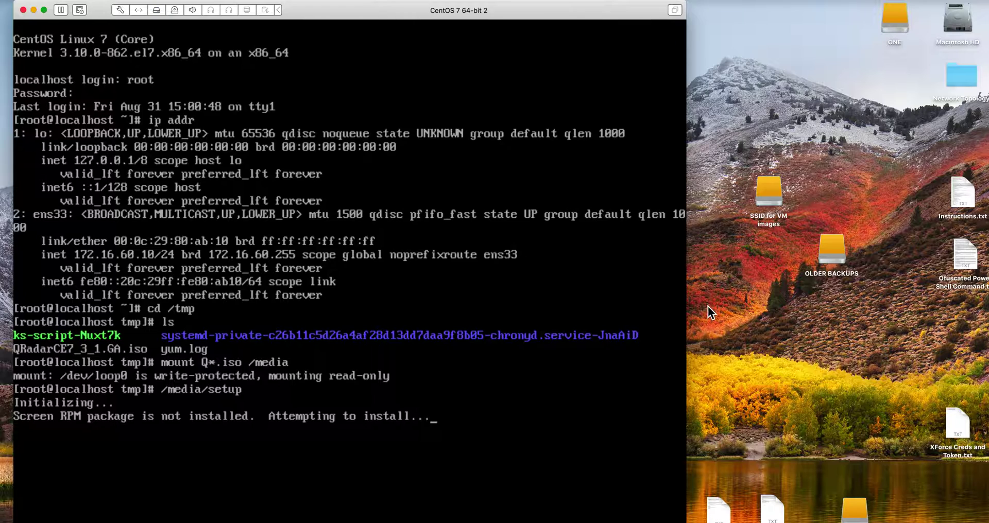
left_click(729, 317)
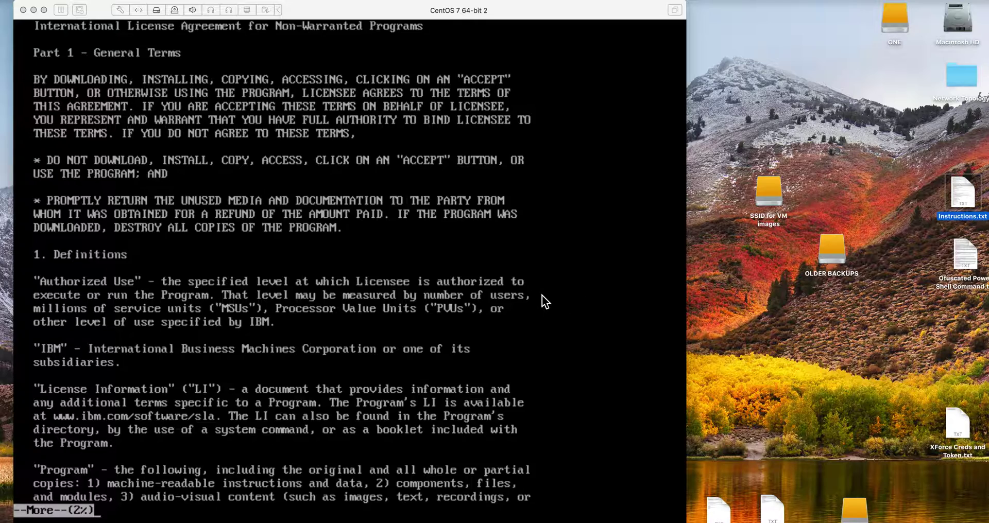
left_click(542, 295)
key("space")
key("space")
key("space")
key("space")
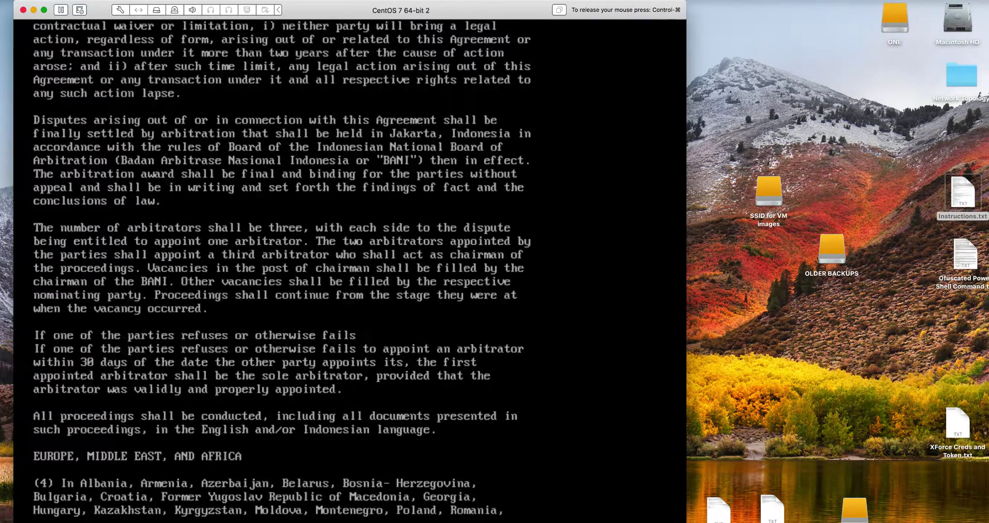
key("space")
key("space")
key("space")
key("space")
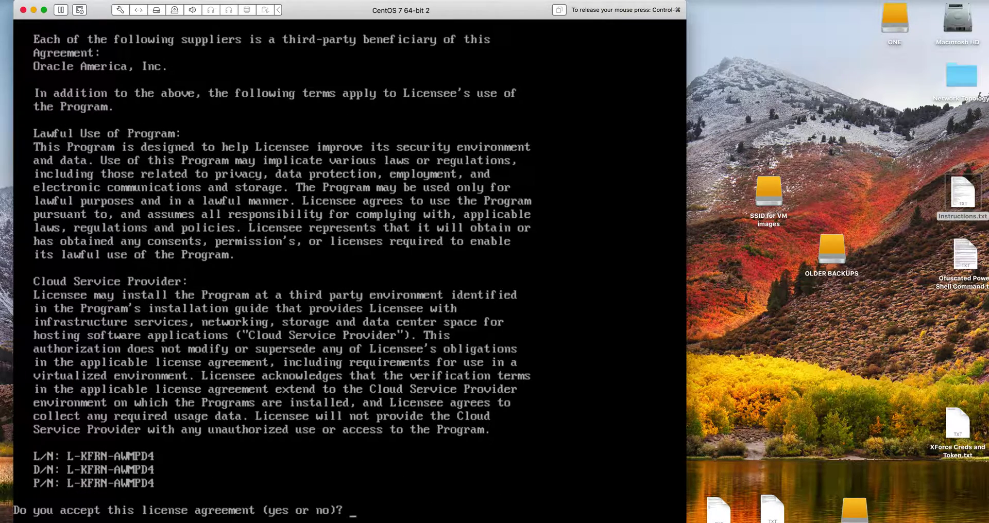
type("yes")
key("Return")
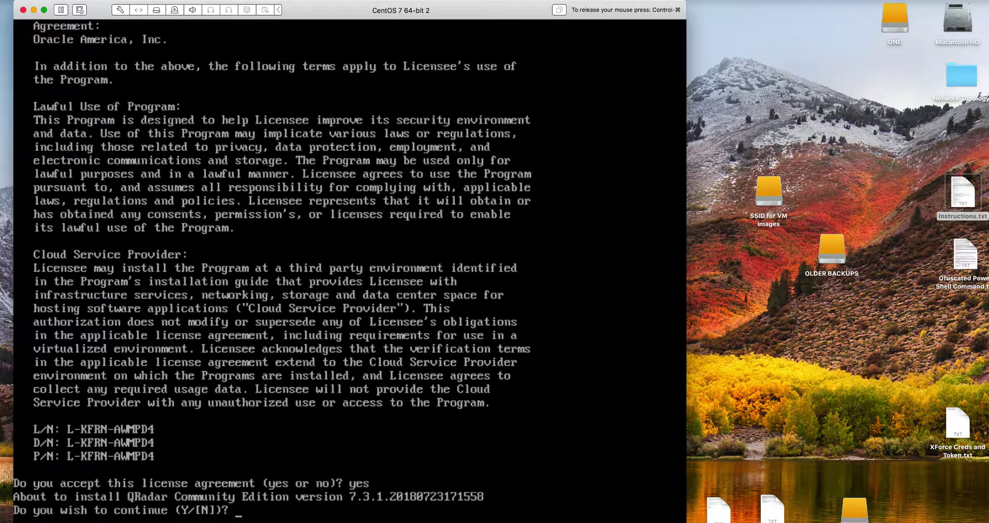
Answer y to continue installing and wait for the kernel update to complete.
type("y")
key("Return")
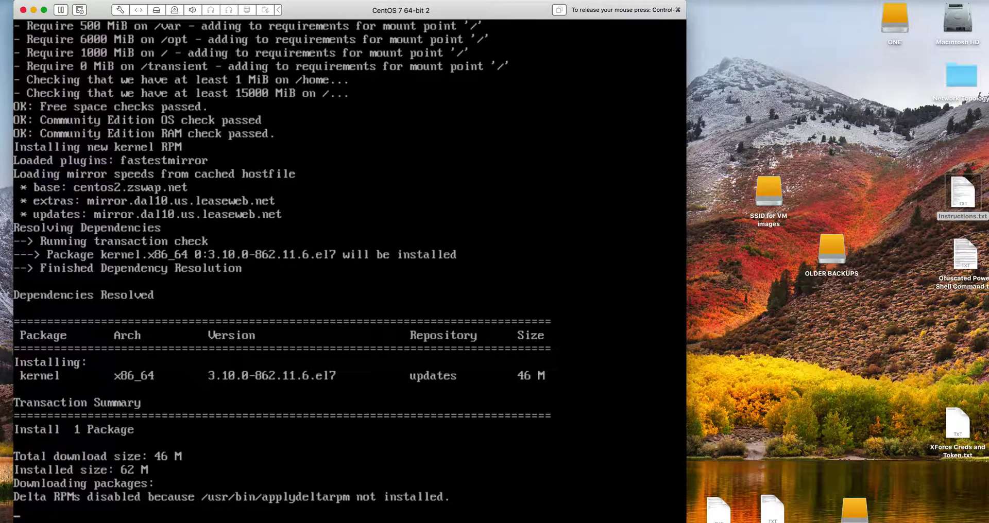
key("ctrl+super")
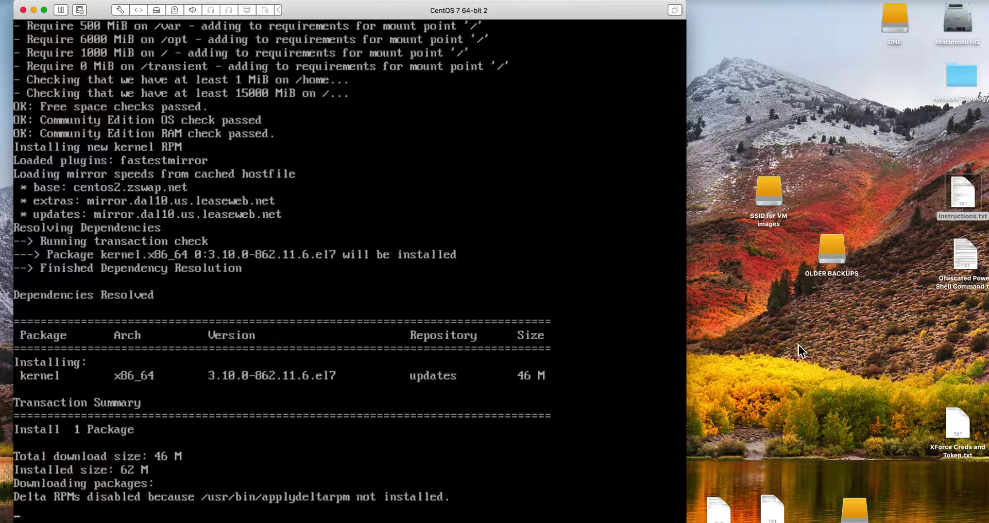
left_click(798, 345)
type("shutdown -r now")
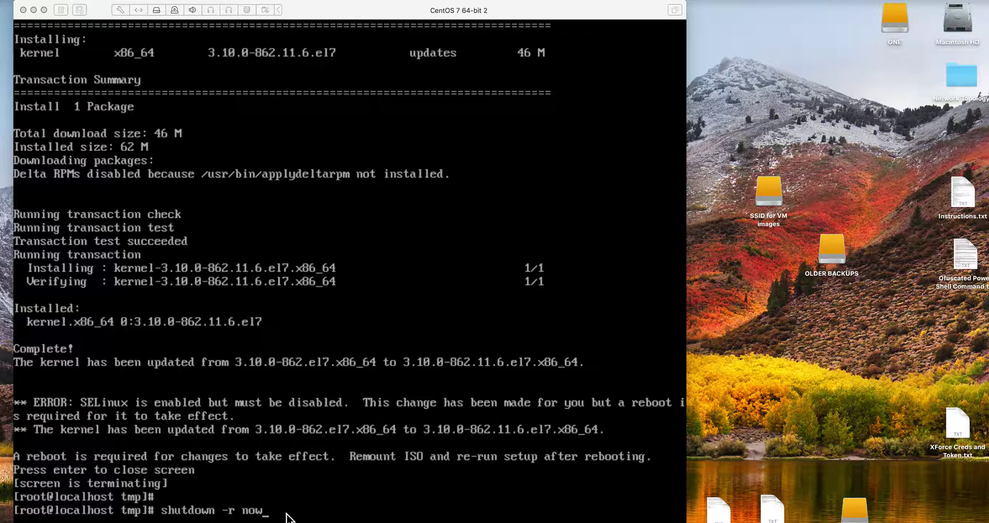
left_click(354, 515)
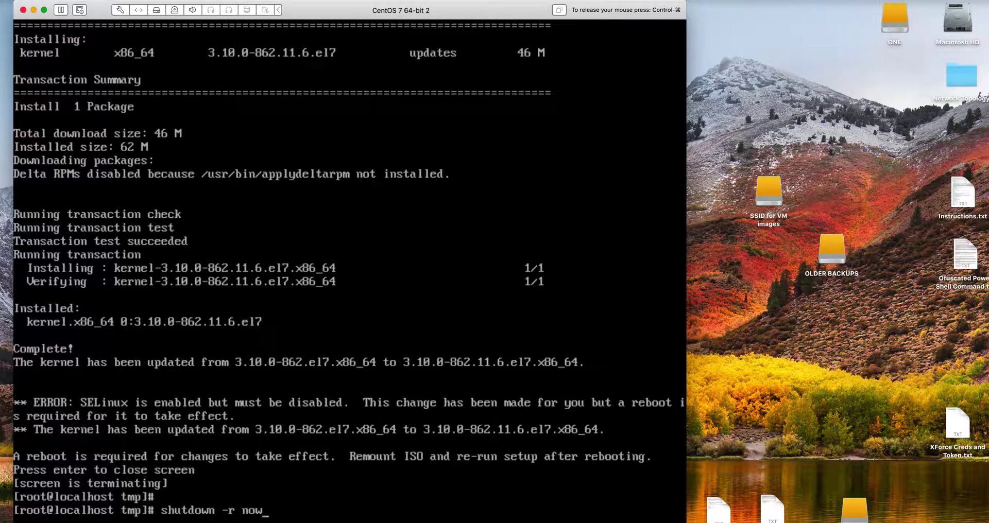
Reboot the CentOS VM and log back in as root.
key("Return")
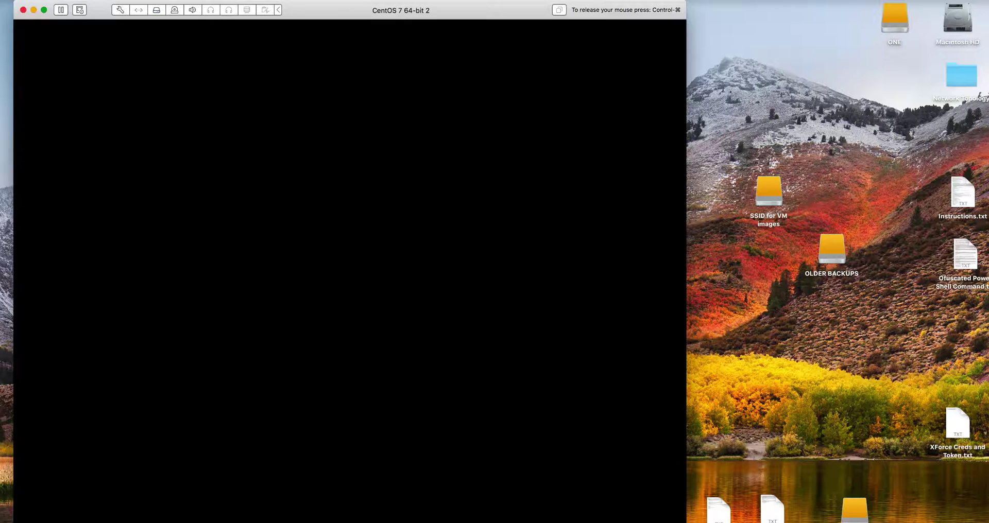
left_click(792, 438)
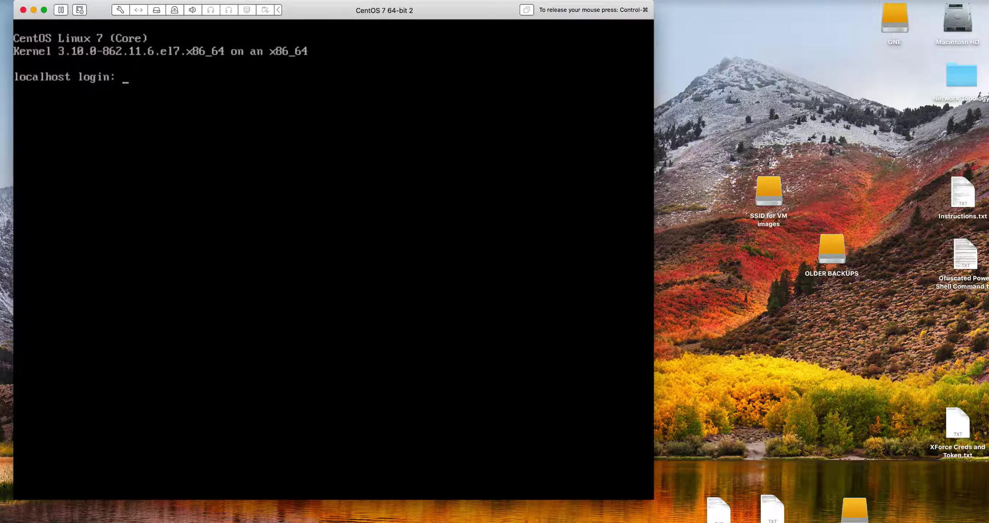
type("root")
key("Return")
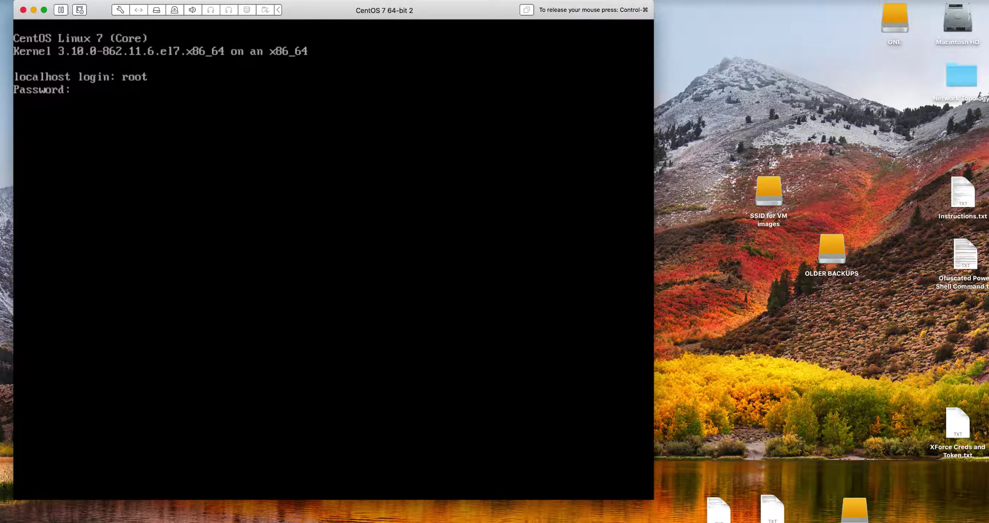
key("Return")
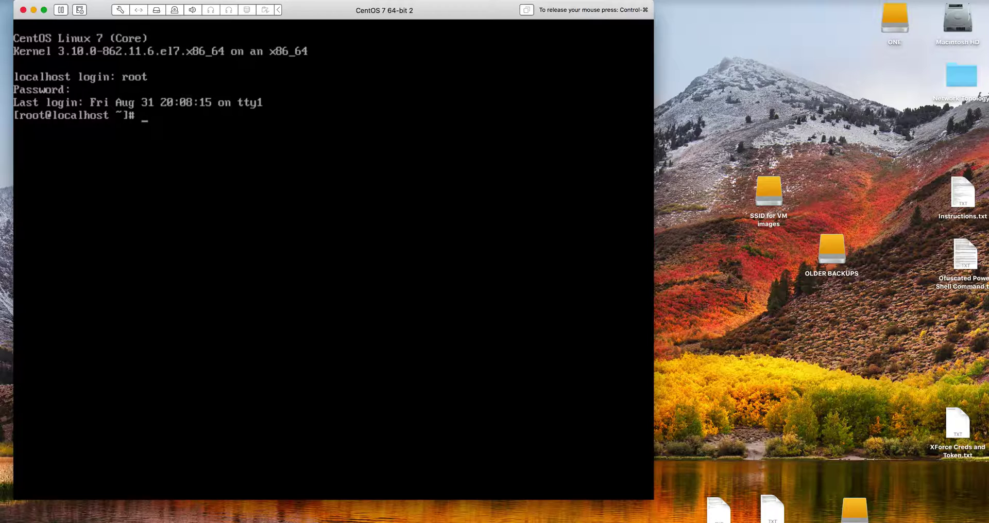
Rerun cd /tmp from shell history, then recall the earlier mount command.
key("Up")
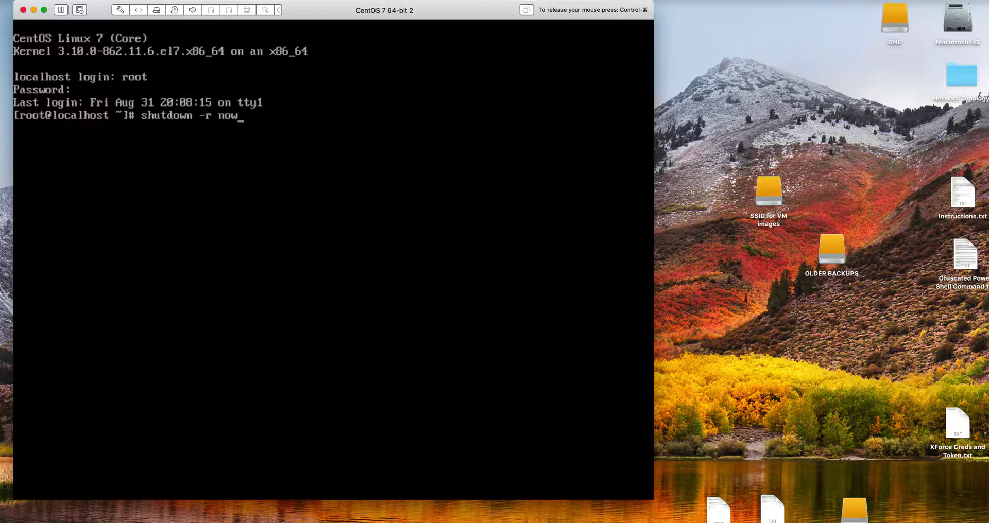
key("Up")
key("Up")
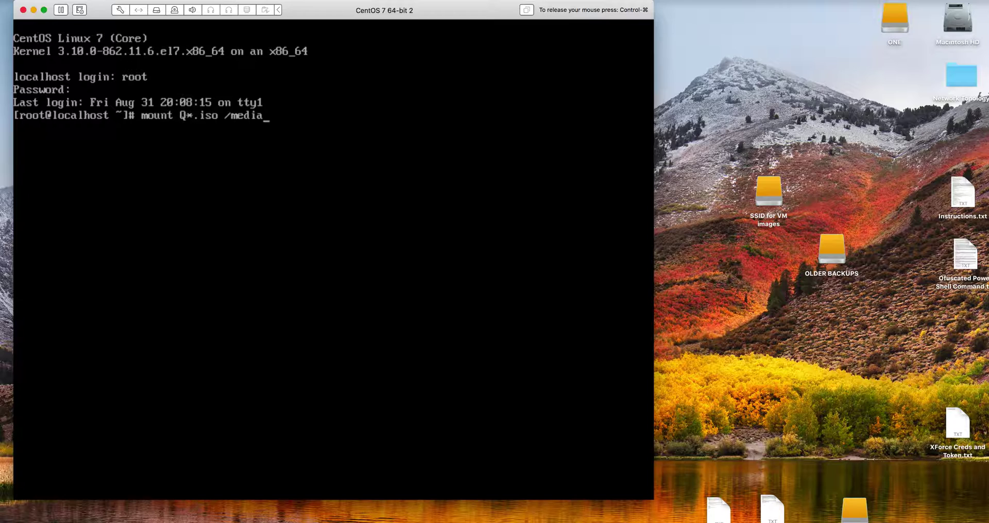
key("Up")
key("Up")
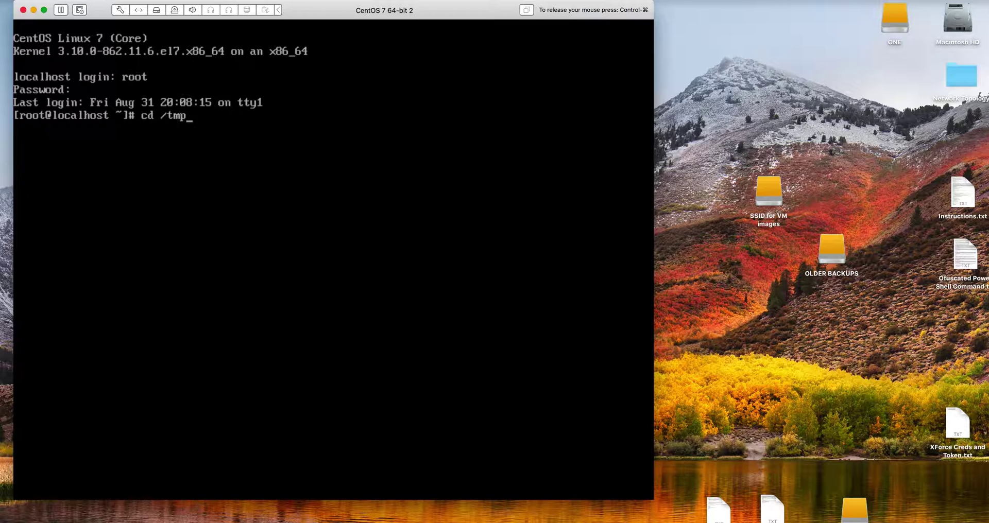
key("Return")
key("Up")
key("Up")
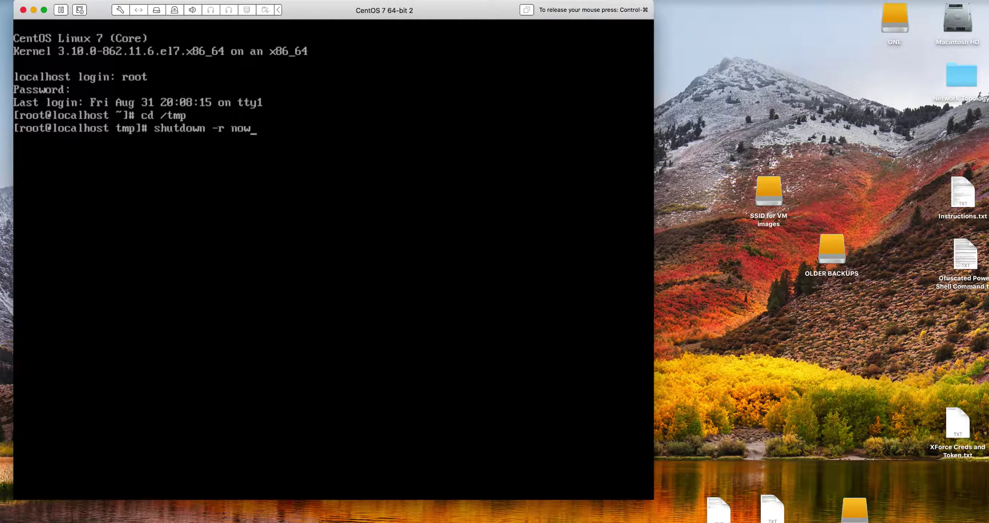
key("Up")
key("Up")
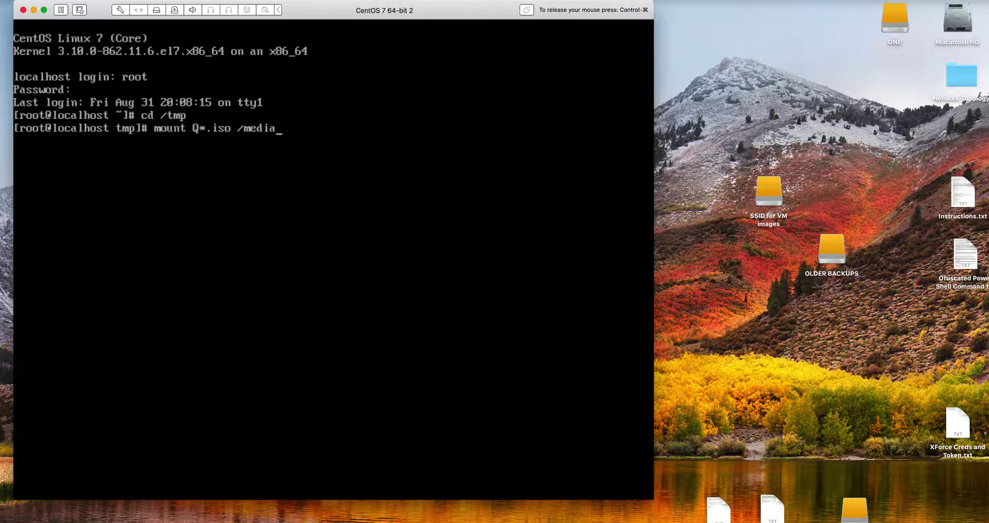
Mount Q*.iso at /media and rerun /media/setup until QRadar CE 7.3.1 finishes installing.
key("Return")
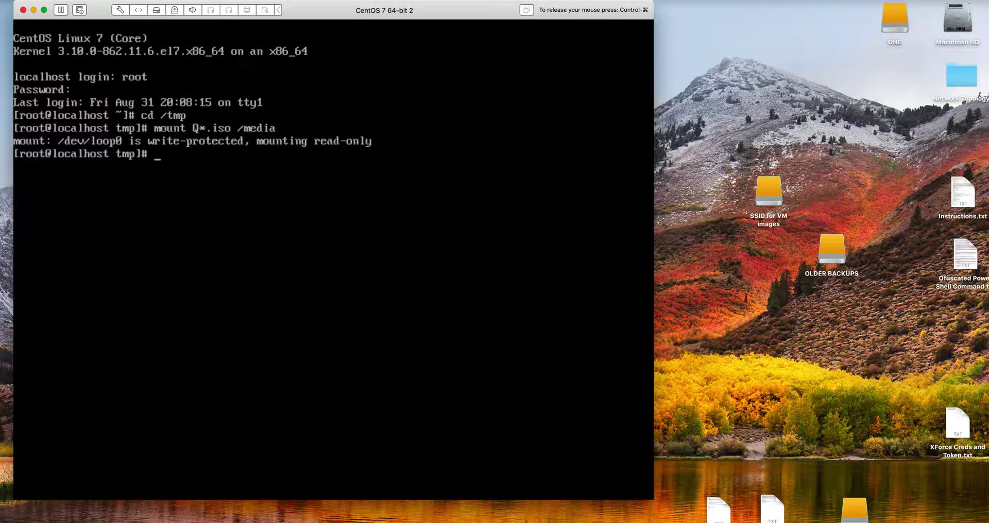
key("Up")
key("Up")
key("Up")
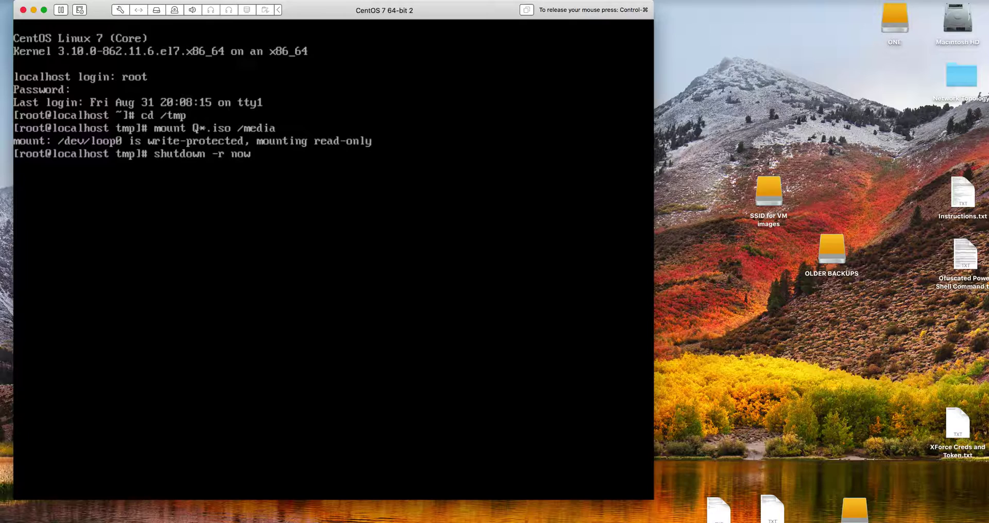
key("Up")
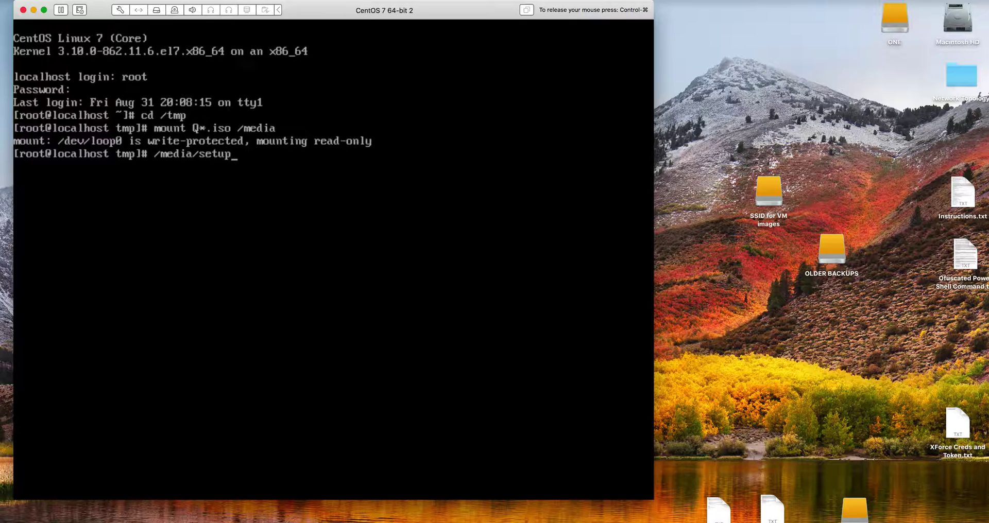
key("Return")
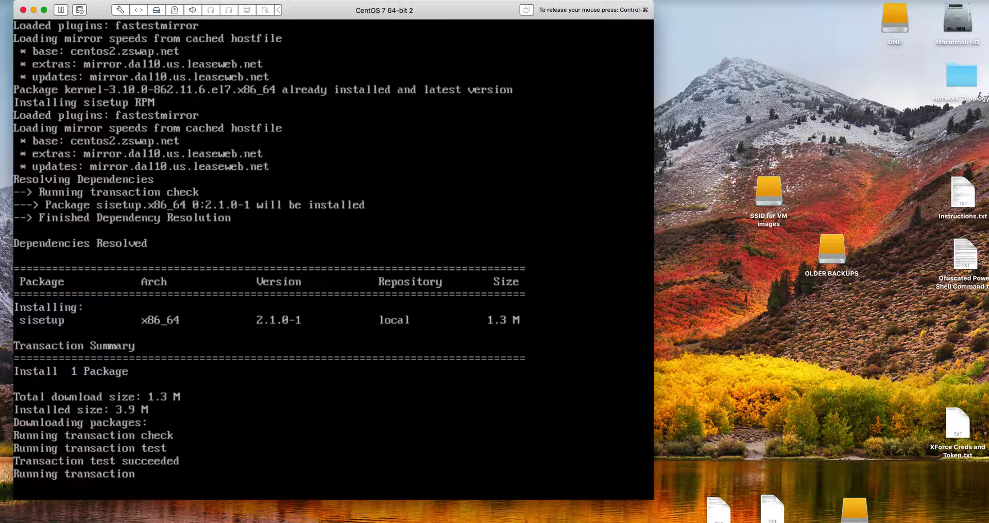
key("ctrl+super")
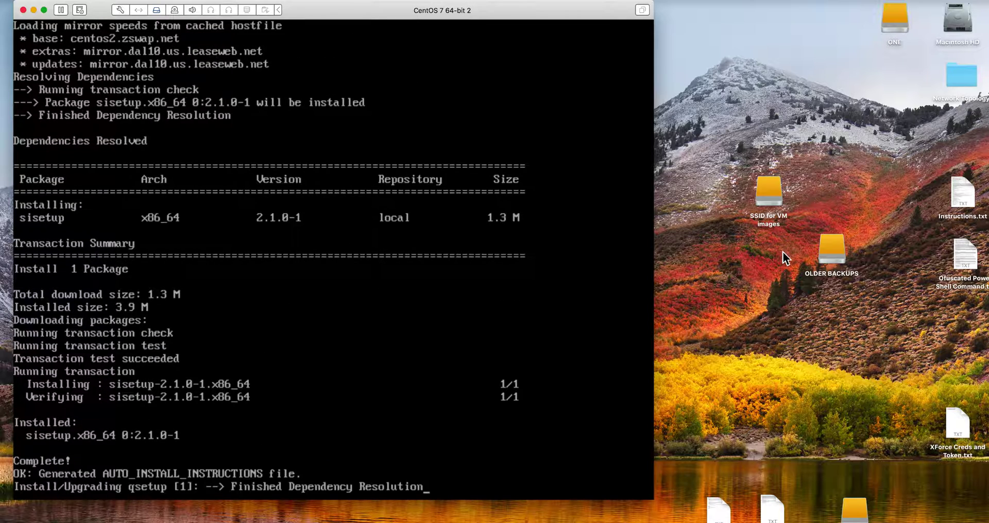
left_click(783, 252)
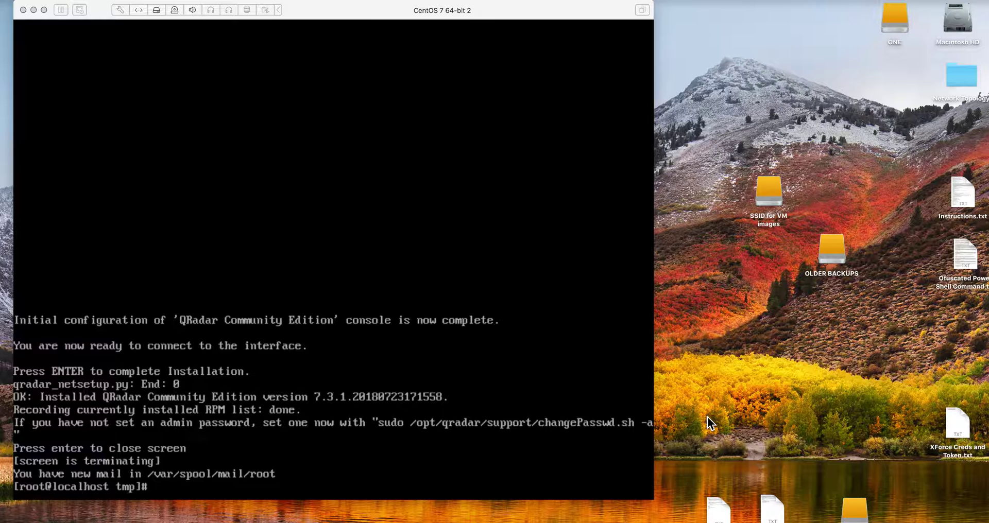
Run service tomcat restart, then bring Chrome with the console address forward.
type("service tomcat restart")
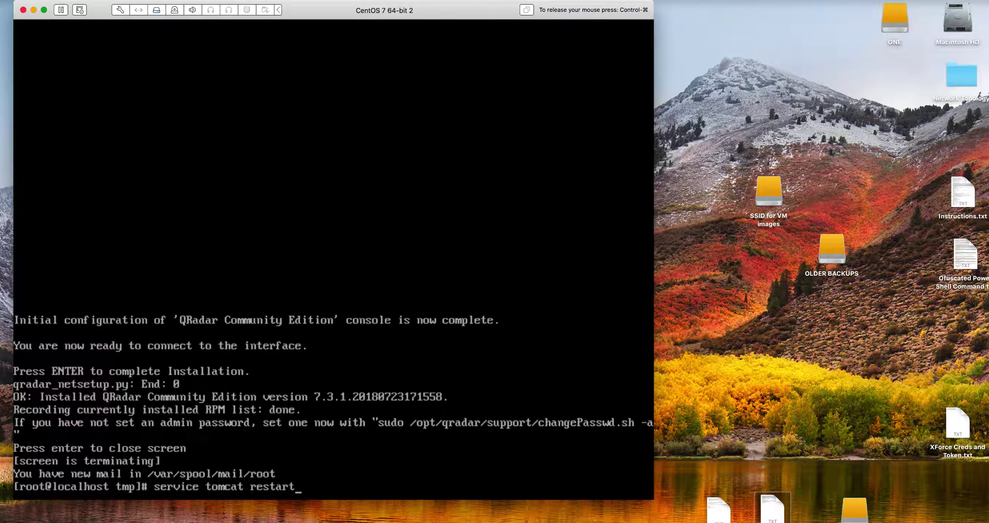
key("Return")
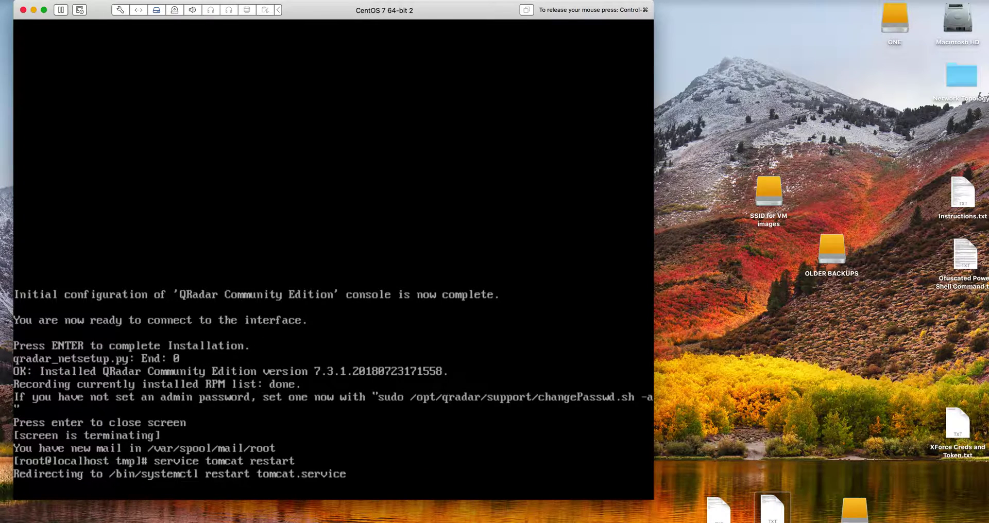
key("ctrl+super")
left_click(752, 406)
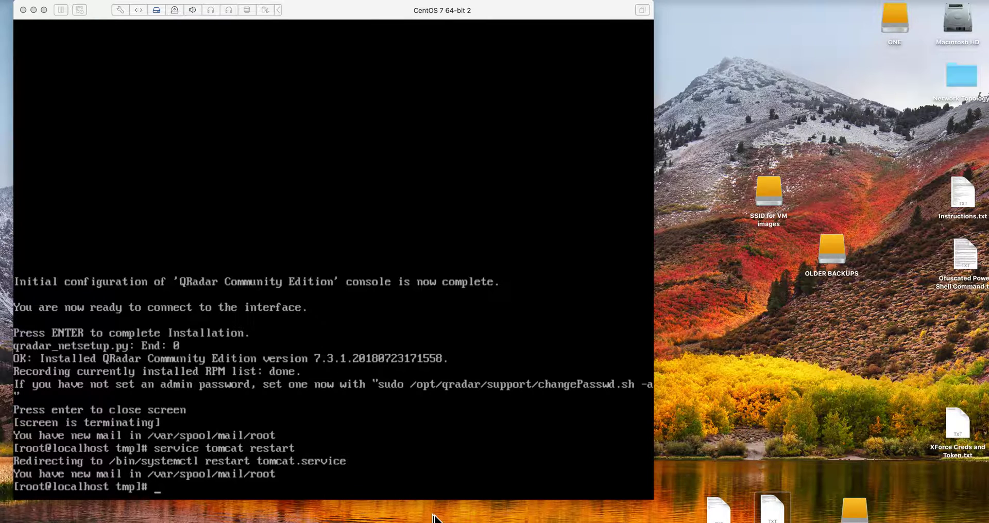
left_click(450, 520)
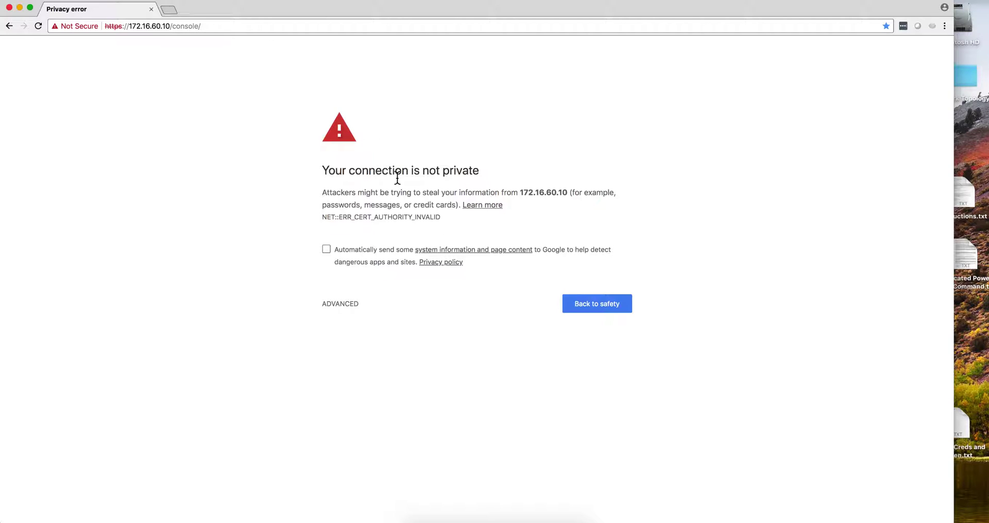
Choose ADVANCED and proceed to 172.16.60.10 (unsafe) past the certificate warning.
left_click(345, 308)
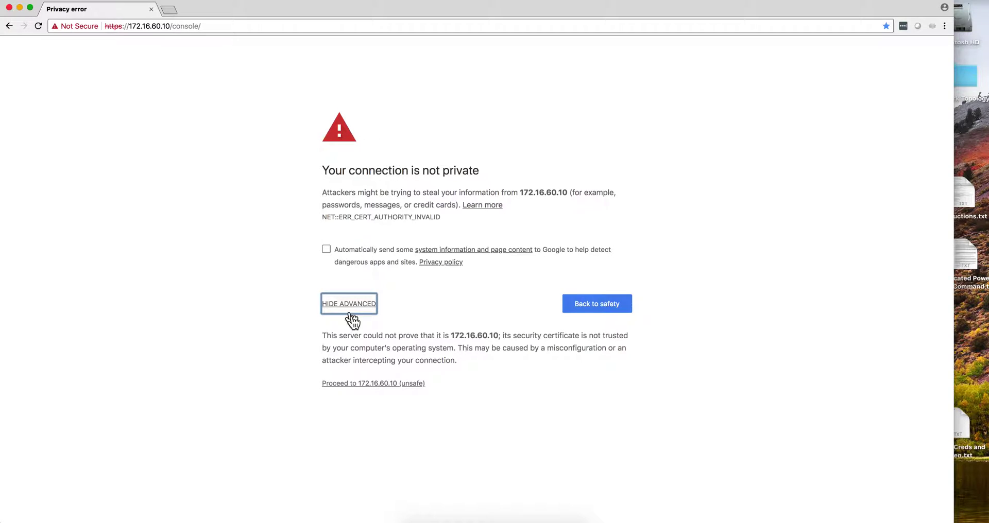
left_click(369, 384)
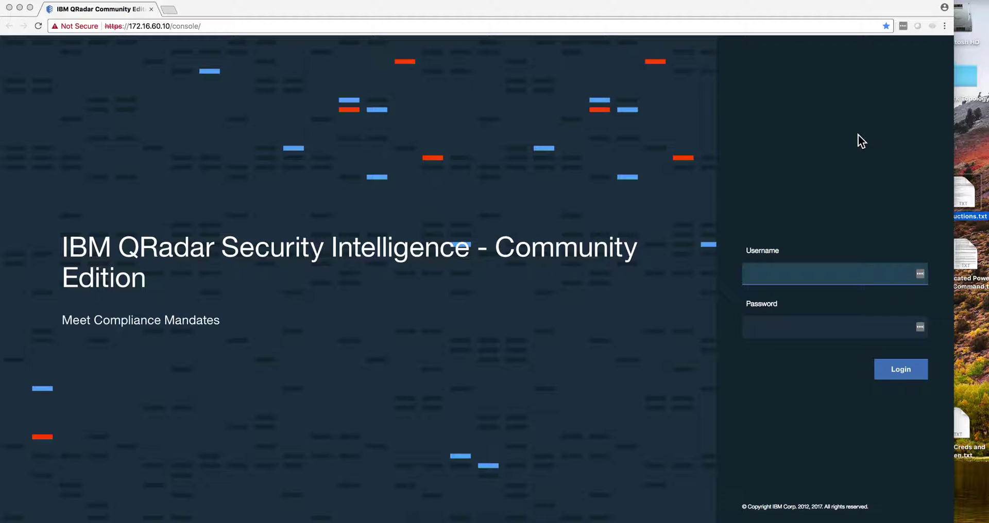
Log in as admin with the account password, then minimize Chrome after it's rejected.
left_click(810, 273)
type("ad")
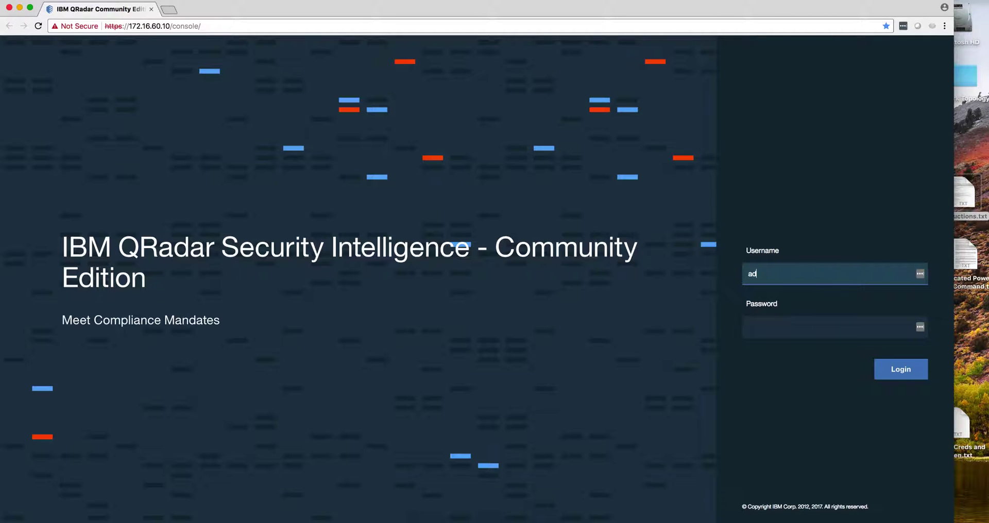
type("min")
left_click(780, 326)
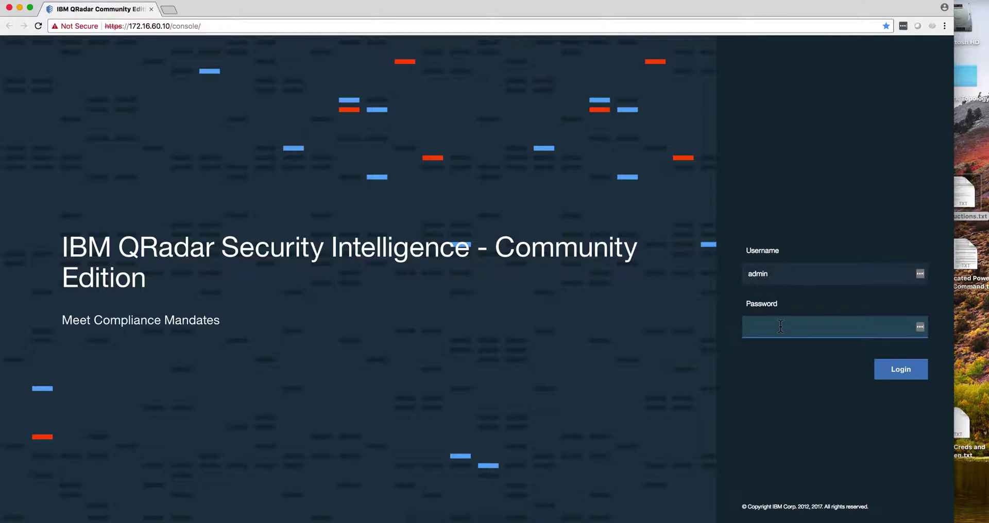
type("•••••")
type("•")
key("Return")
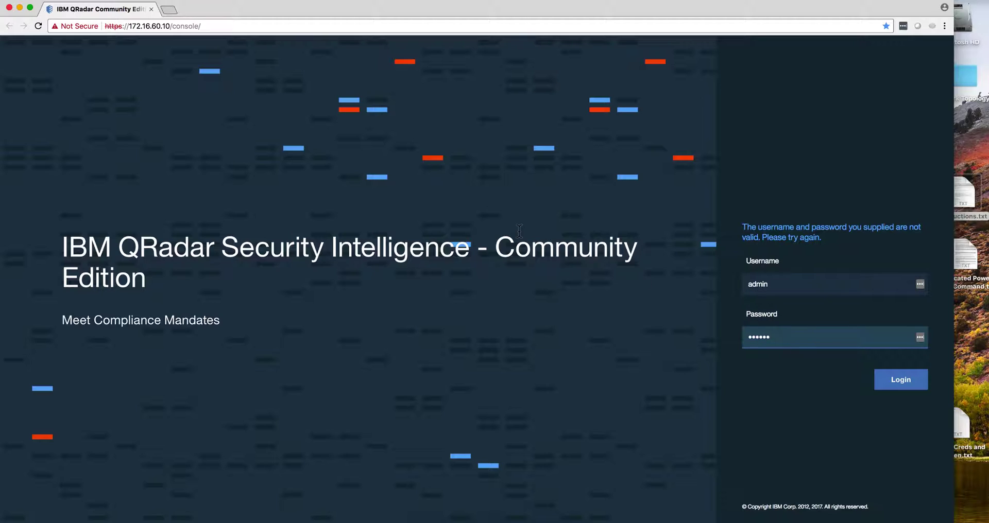
left_click(20, 7)
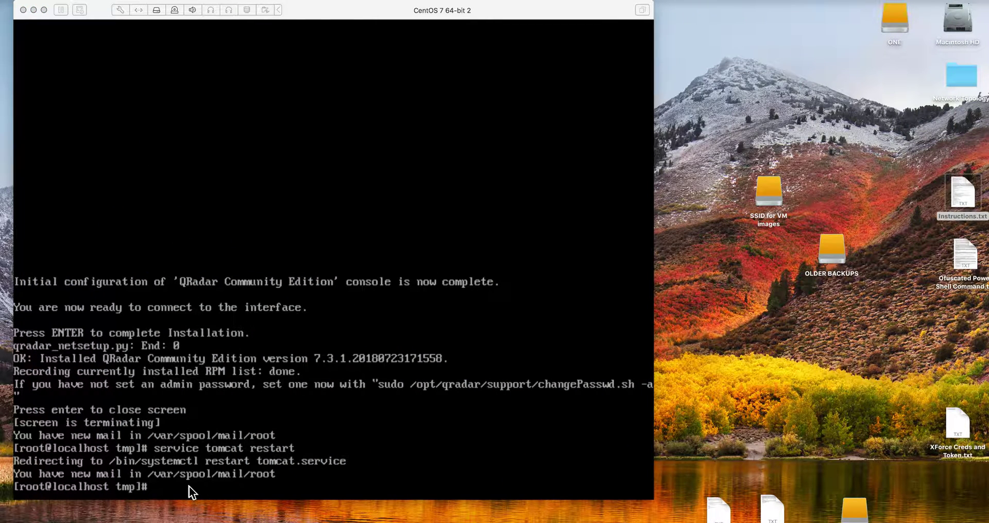
In the CentOS VM, run changePasswd.sh -a and enter and confirm the new QRadar admin password.
left_click(734, 428)
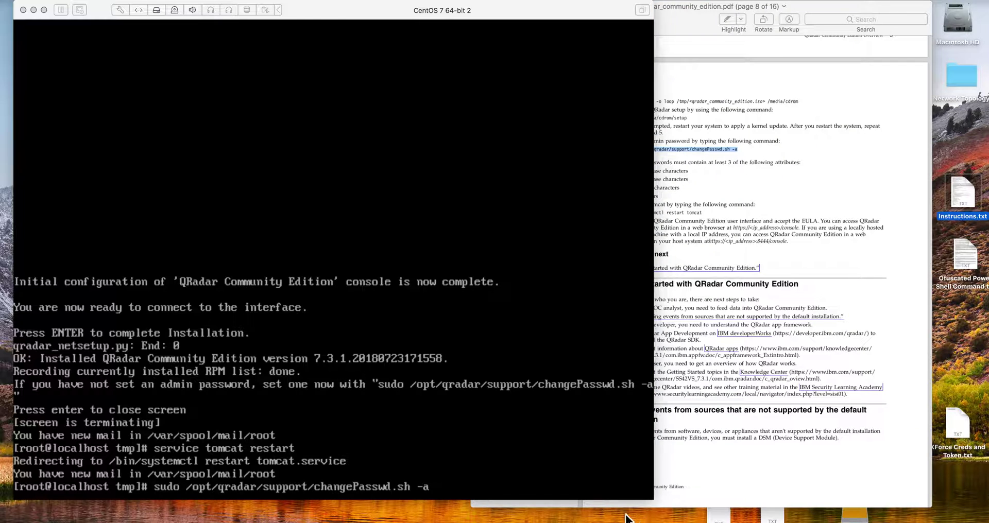
left_click(788, 466)
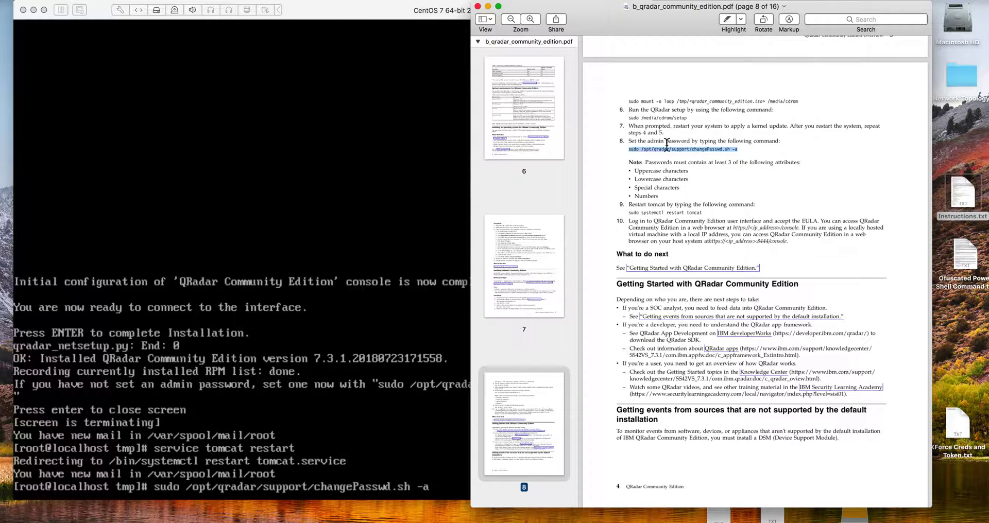
left_click(488, 6)
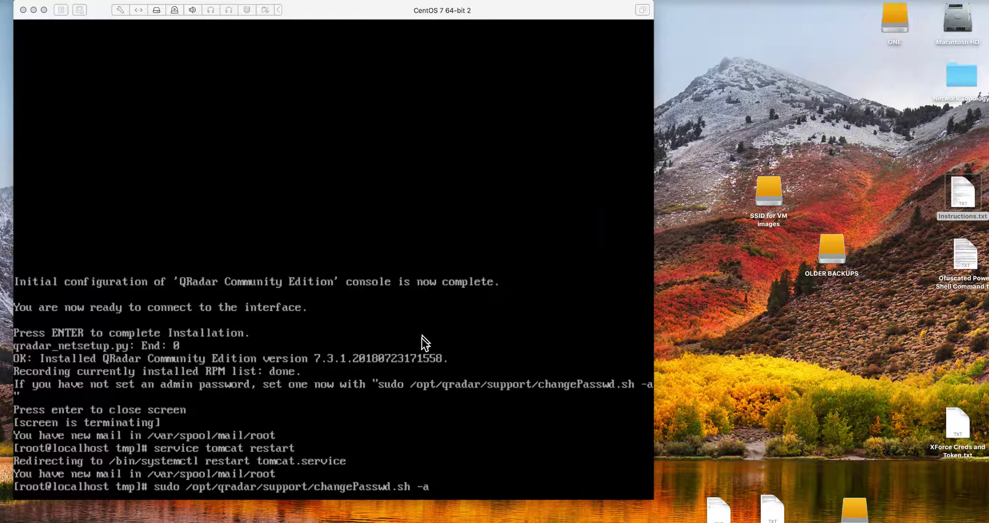
left_click(460, 492)
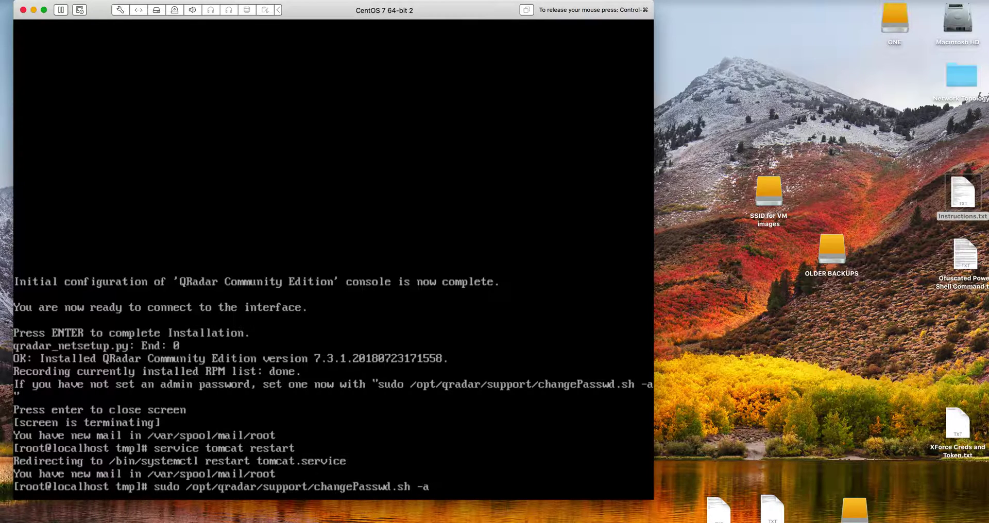
key("Return")
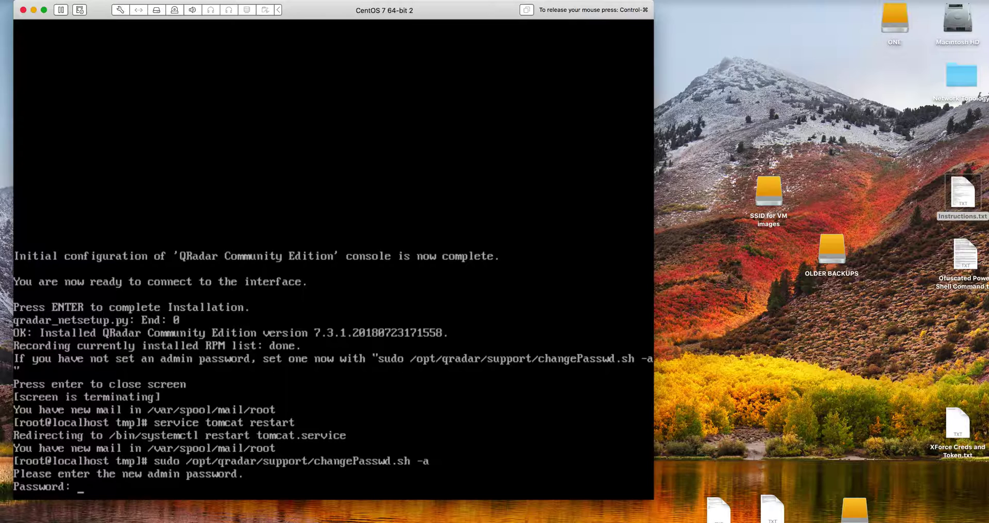
key("Return")
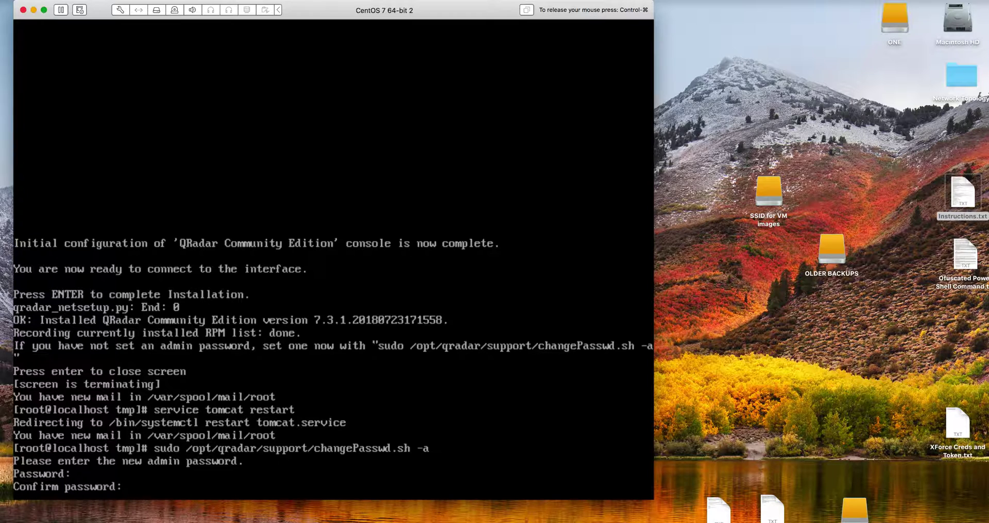
key("Return")
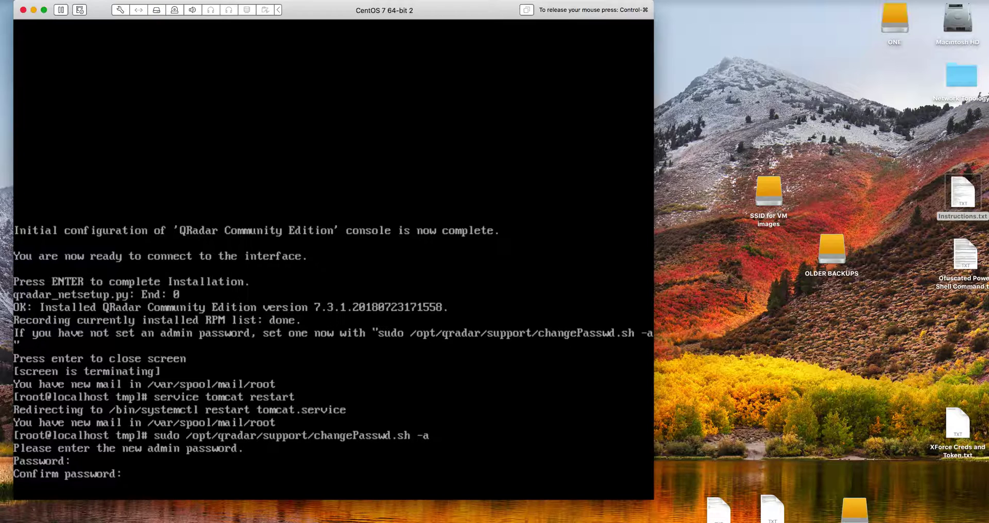
Rerun the earlier service tomcat restart command in the CentOS guest.
key("ctrl+super")
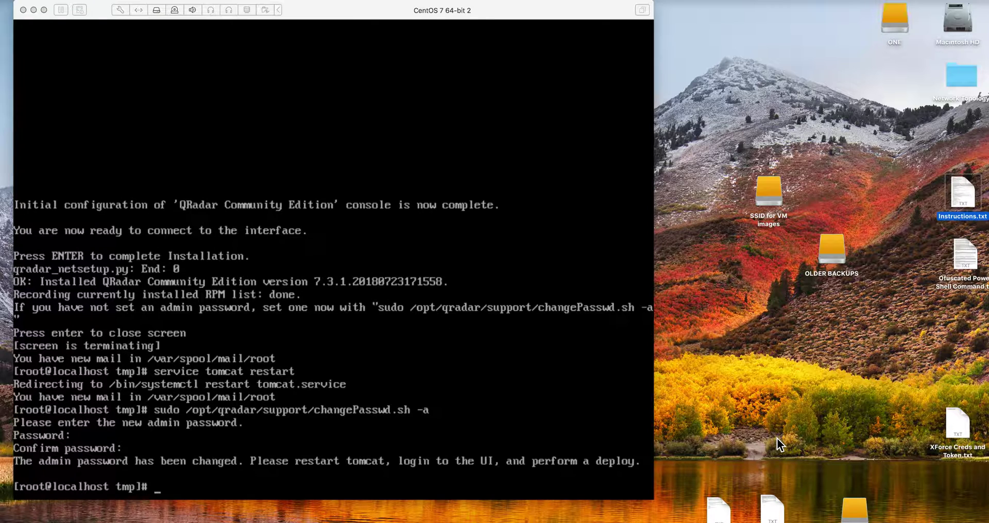
key("Up")
key("Up")
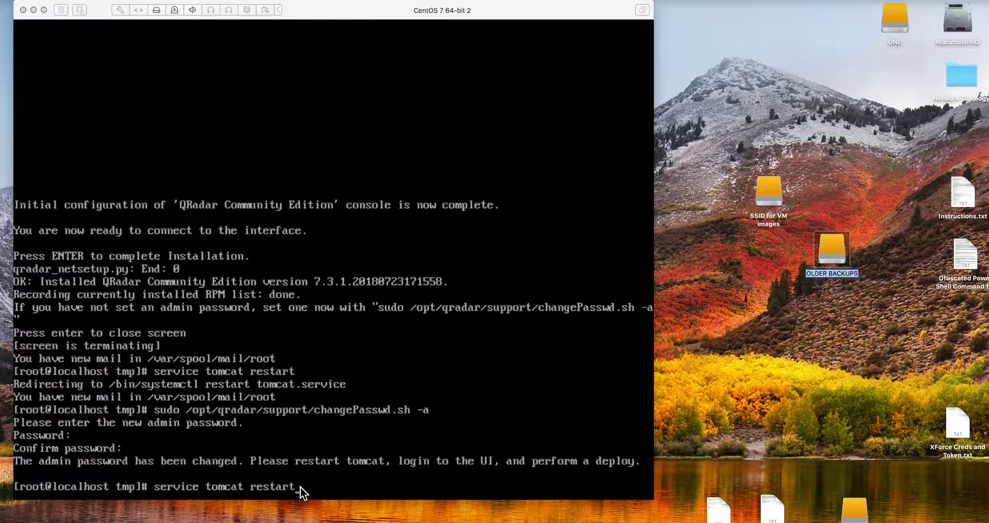
left_click(319, 487)
key("Return")
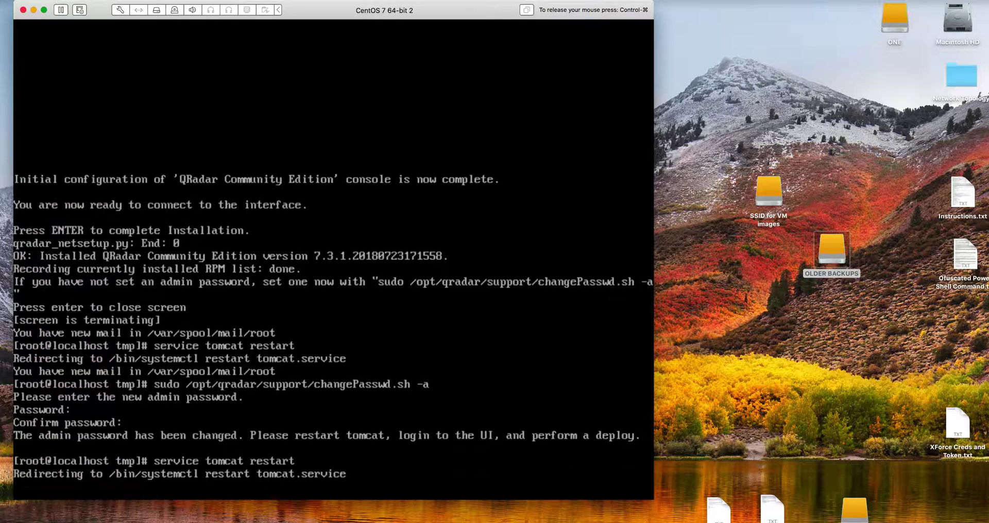
key("ctrl+super")
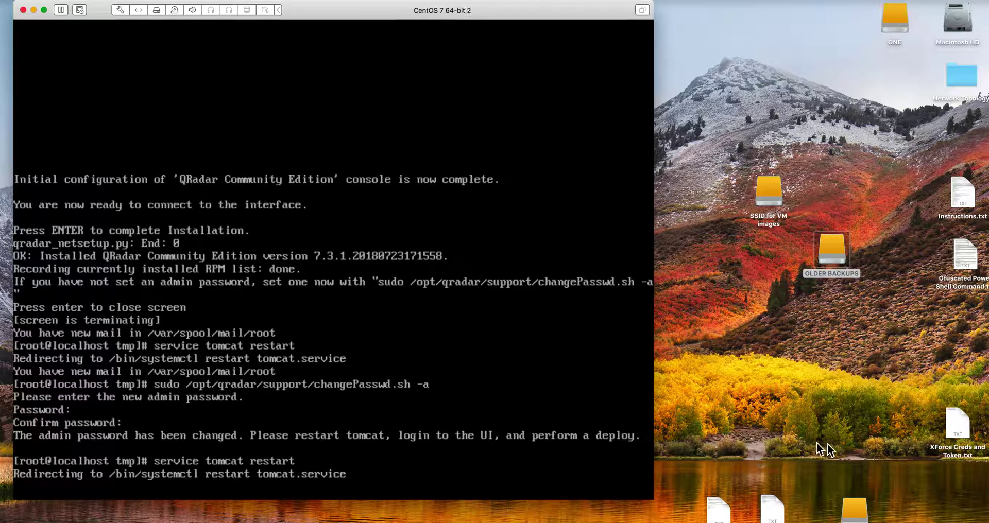
left_click(770, 440)
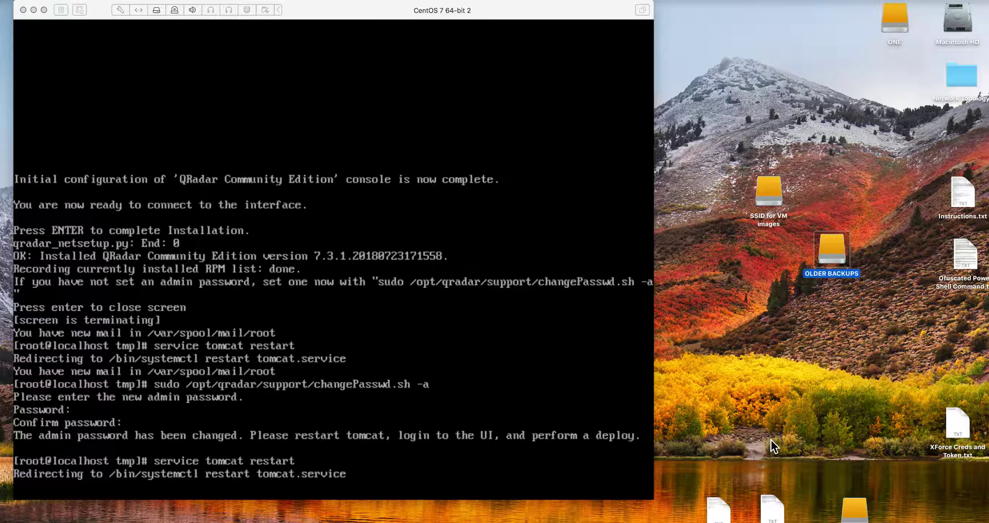
Highlight the admin-password and tomcat-restart steps in the b_qradar_community_edition.pdf guide.
key("super+Tab")
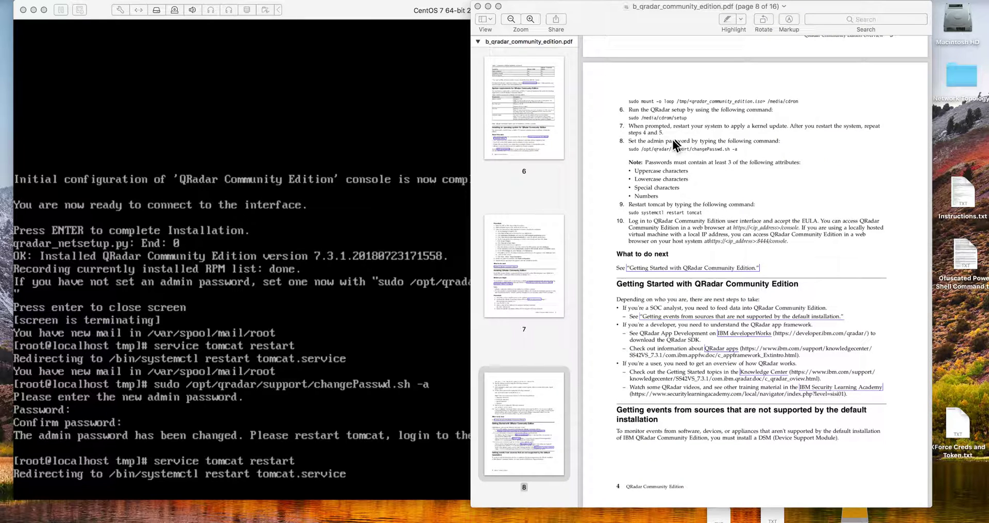
left_click(630, 149)
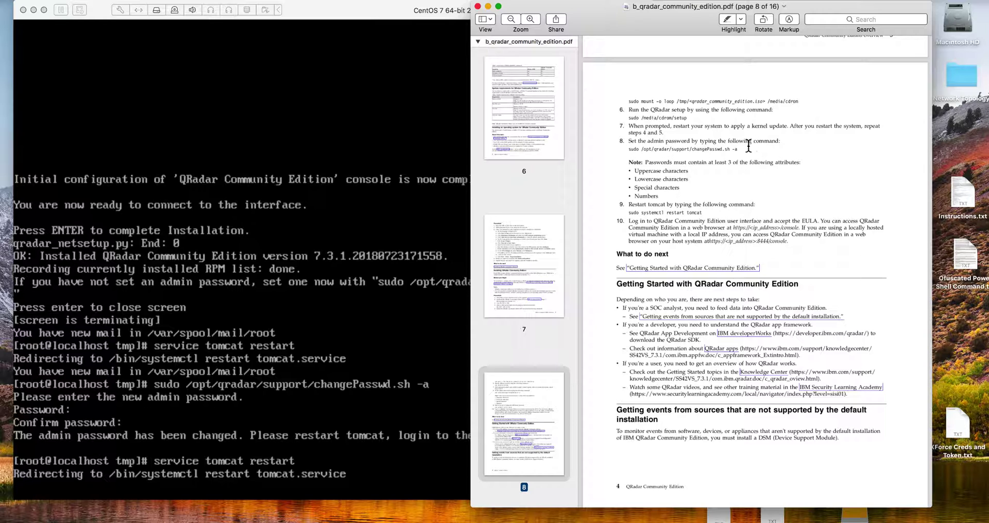
left_click_drag(749, 146, 647, 141)
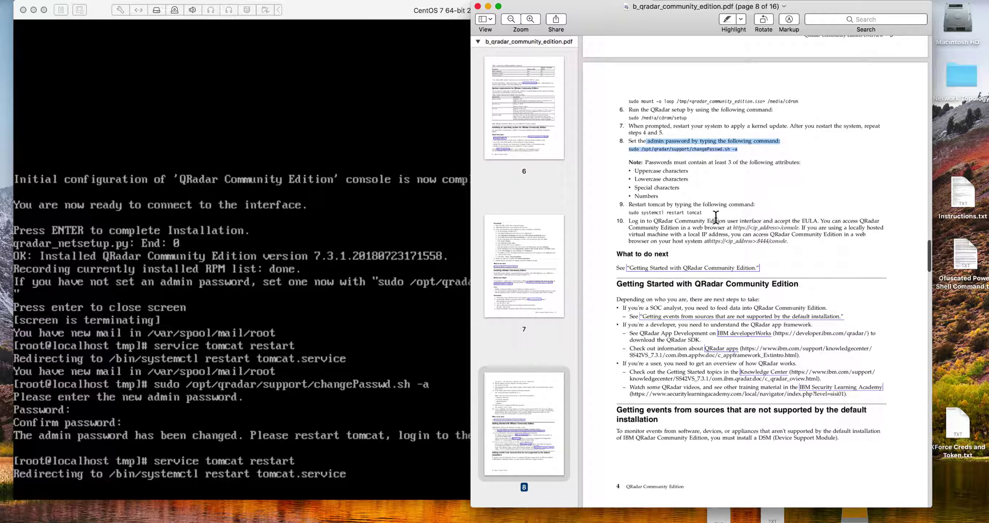
left_click_drag(715, 213, 626, 212)
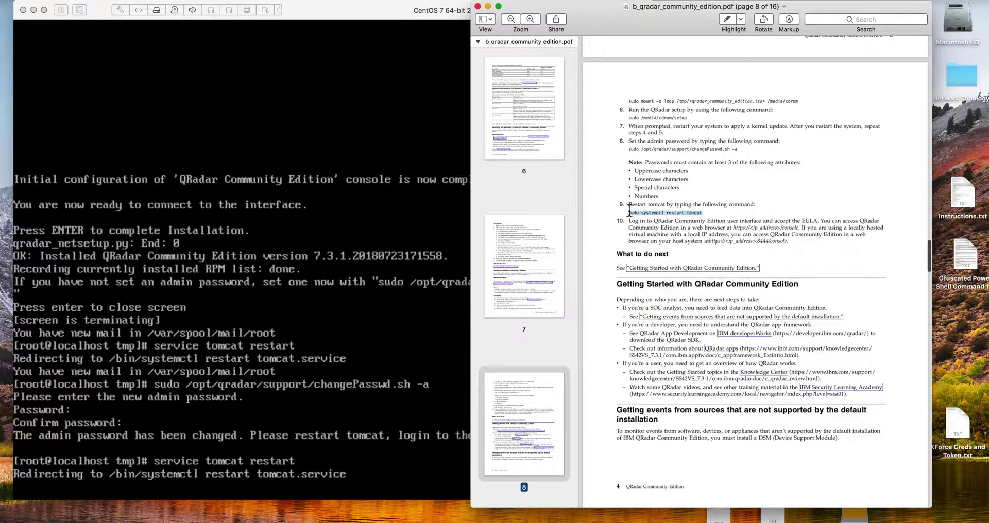
left_click(487, 7)
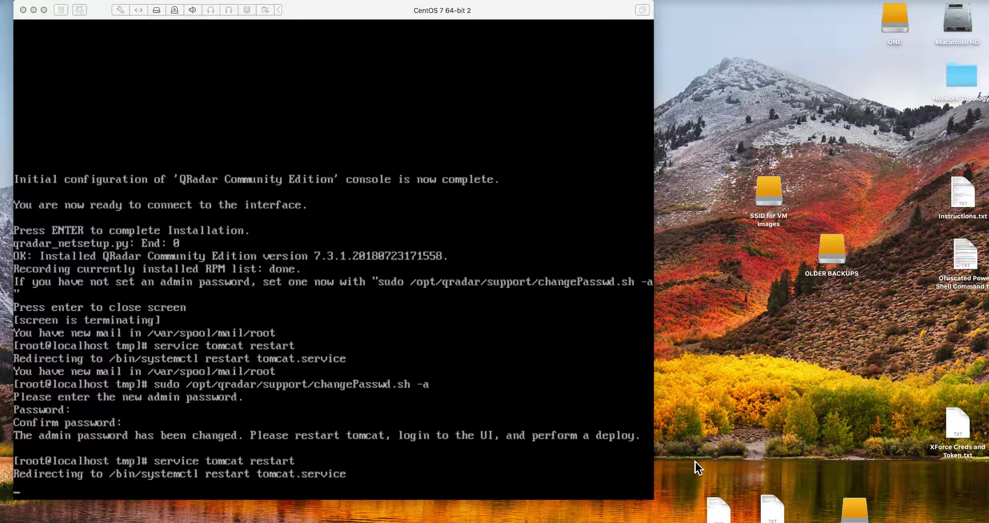
key("super+Tab")
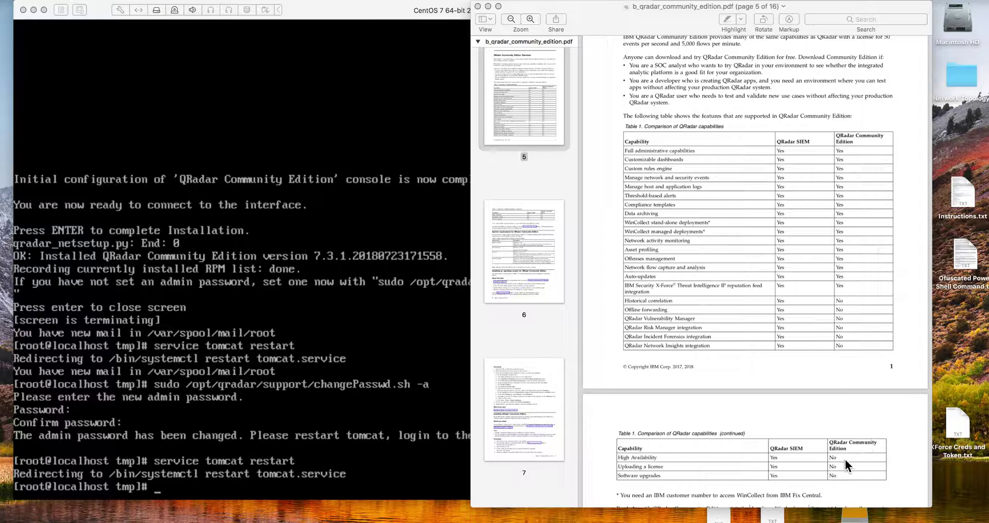
Replace the old password on the Chrome QRadar login page with the new admin password and sign in.
left_click(487, 6)
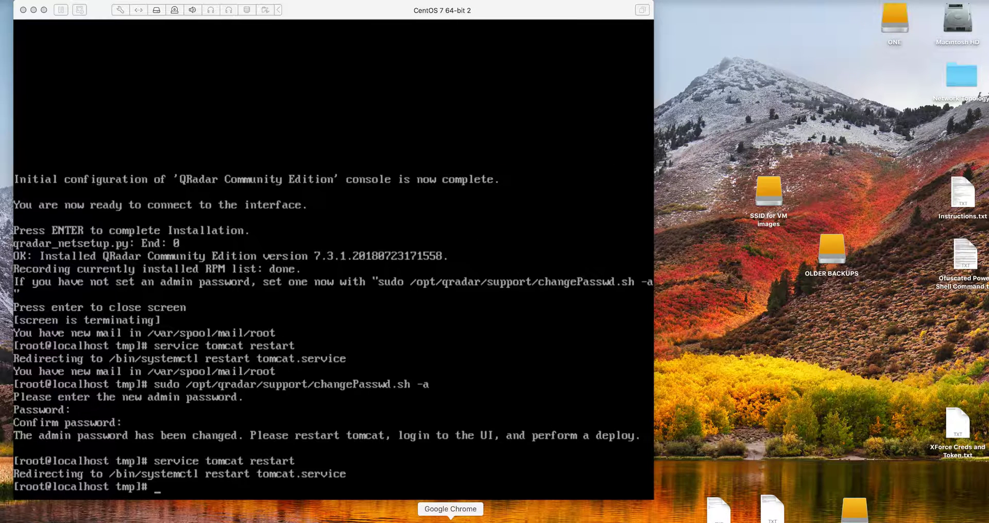
left_click(450, 520)
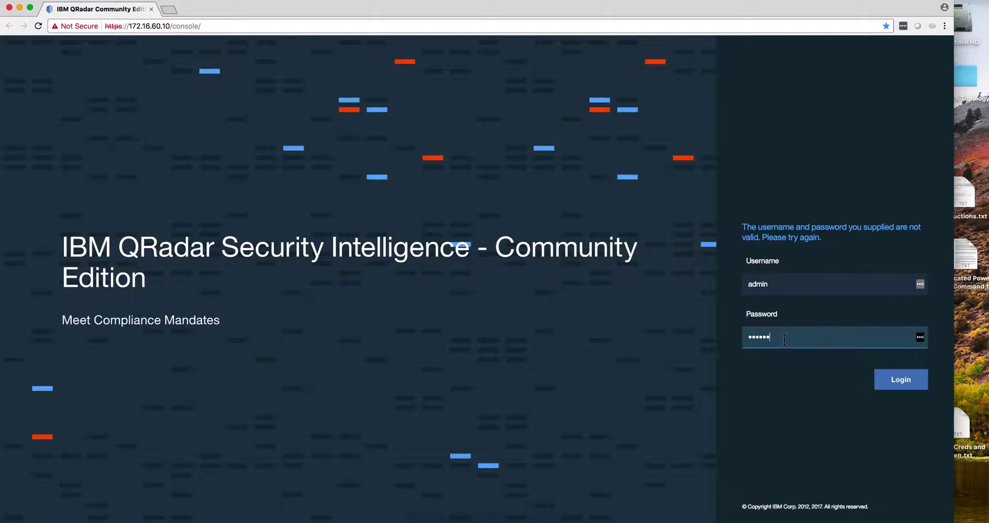
left_click_drag(783, 340, 710, 331)
key("Return")
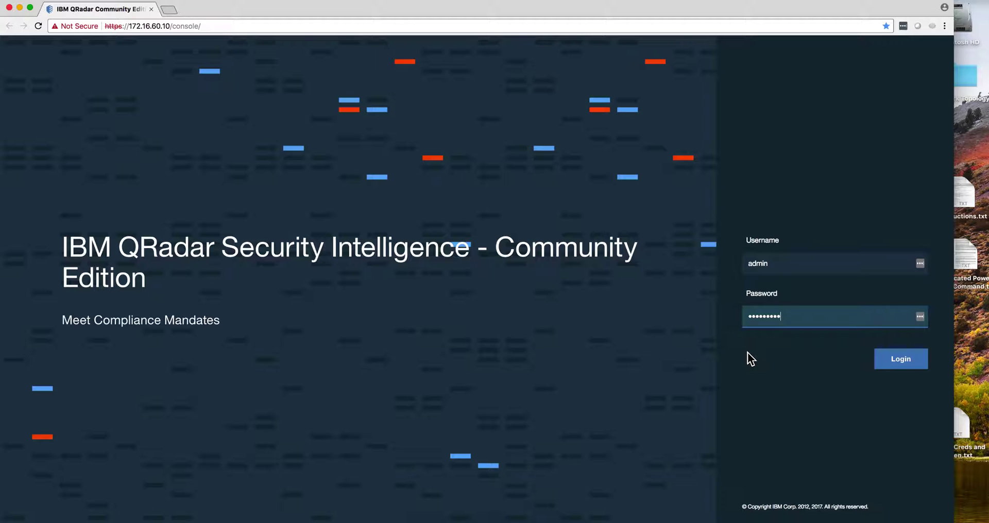
key("Return")
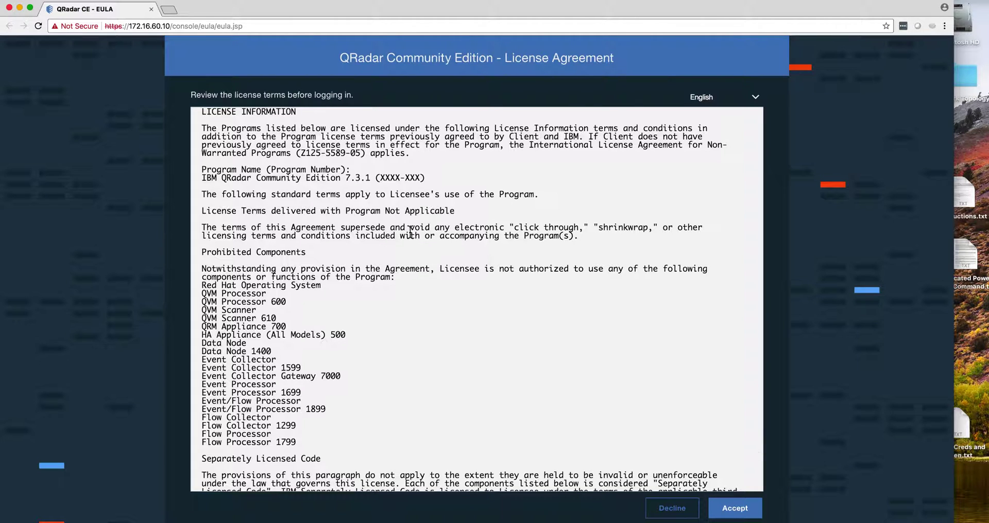
Accept the QRadar Community Edition License Agreement.
left_click(736, 510)
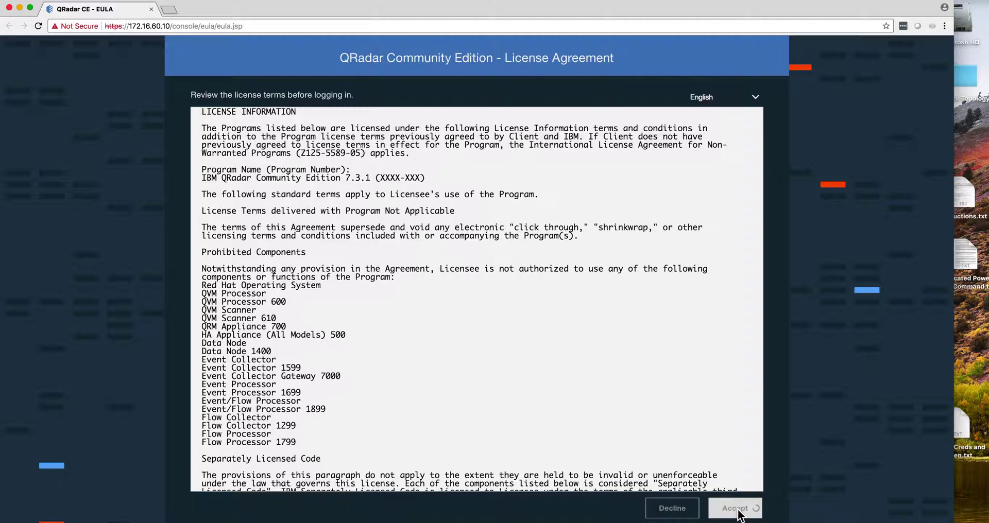